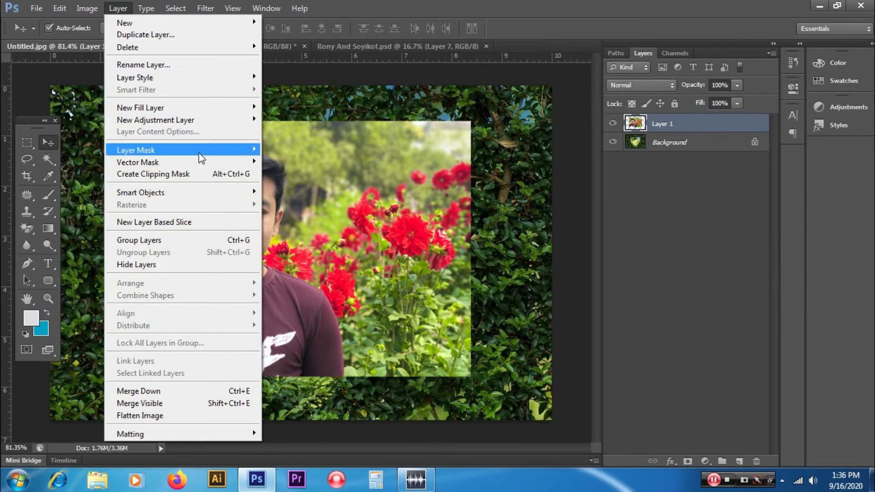
mouse_move(204, 158)
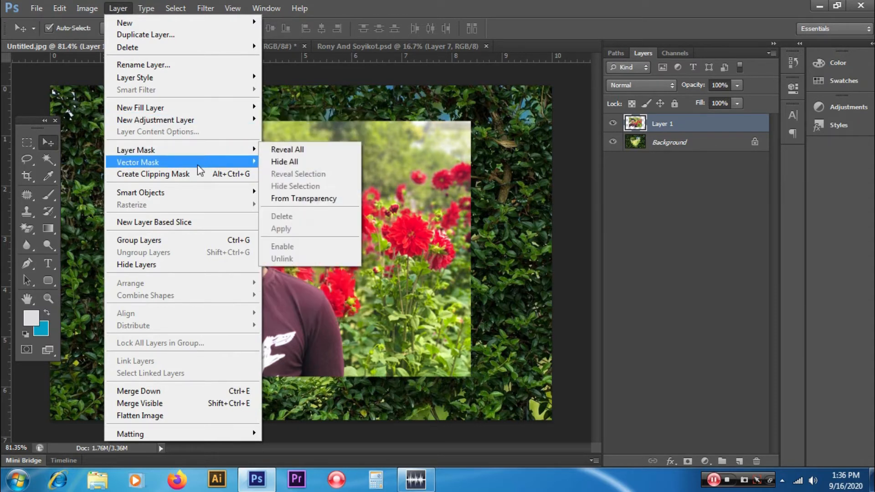
click(278, 130)
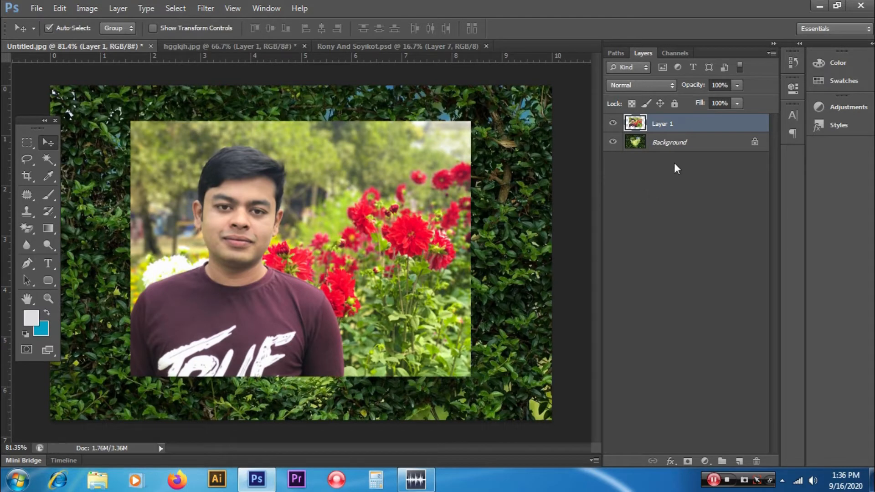
Look over the other two open documents and compare Untitled.jpg with Layer 1 hidden and shown
click(279, 43)
click(345, 43)
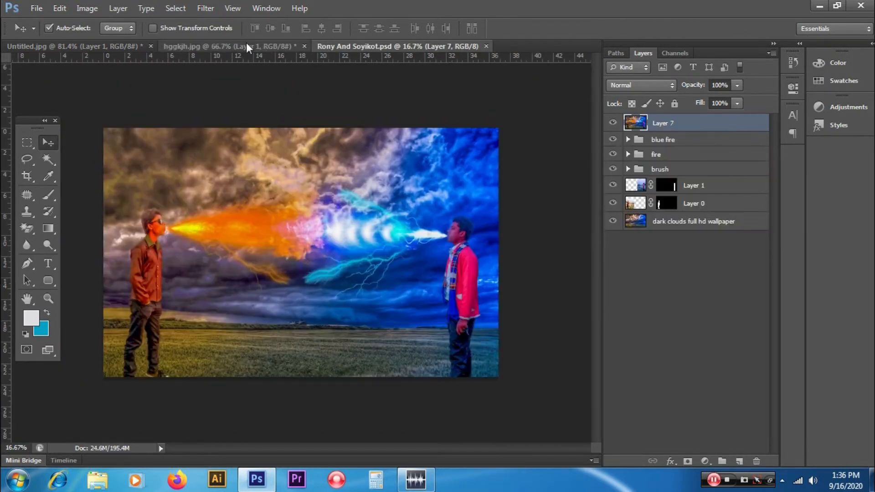
click(246, 43)
click(108, 46)
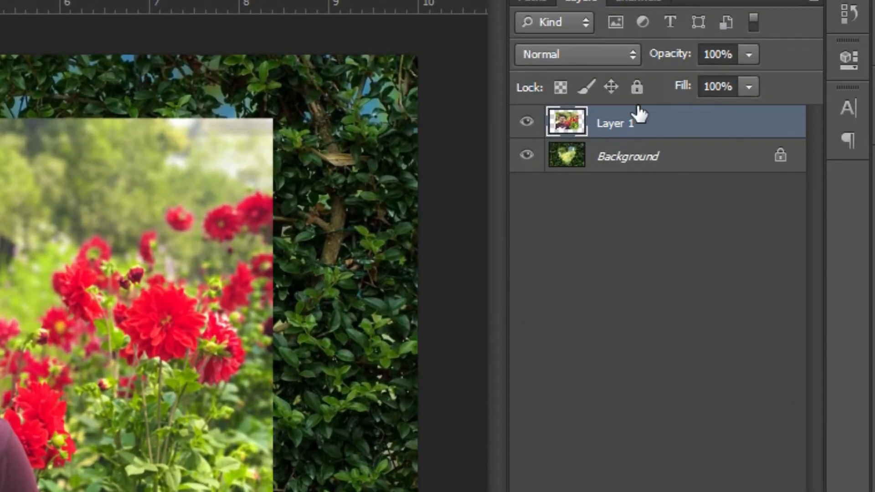
click(527, 121)
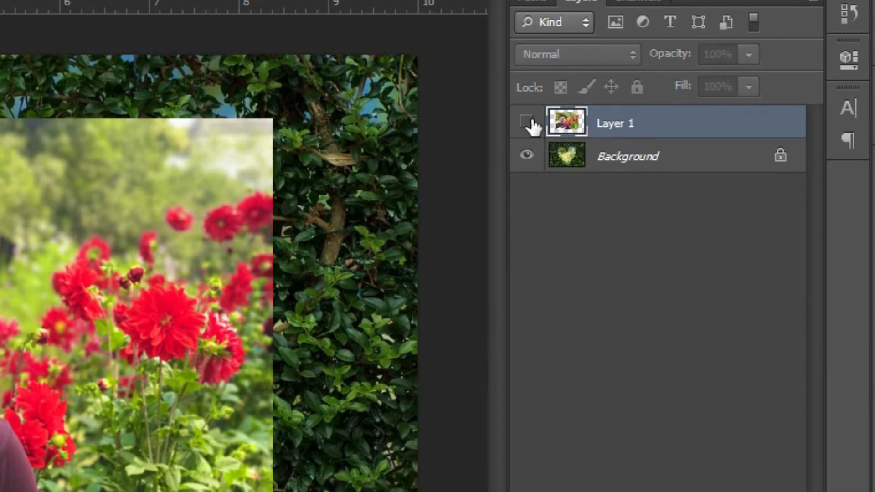
click(527, 121)
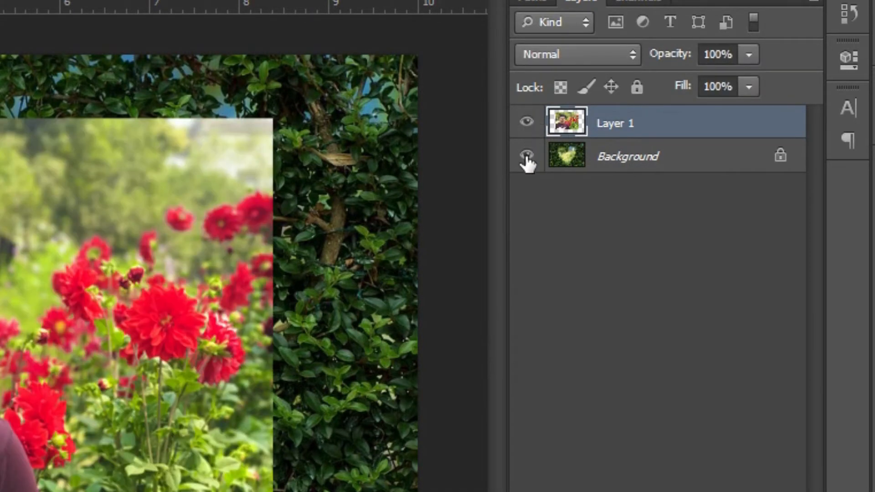
click(528, 127)
click(529, 127)
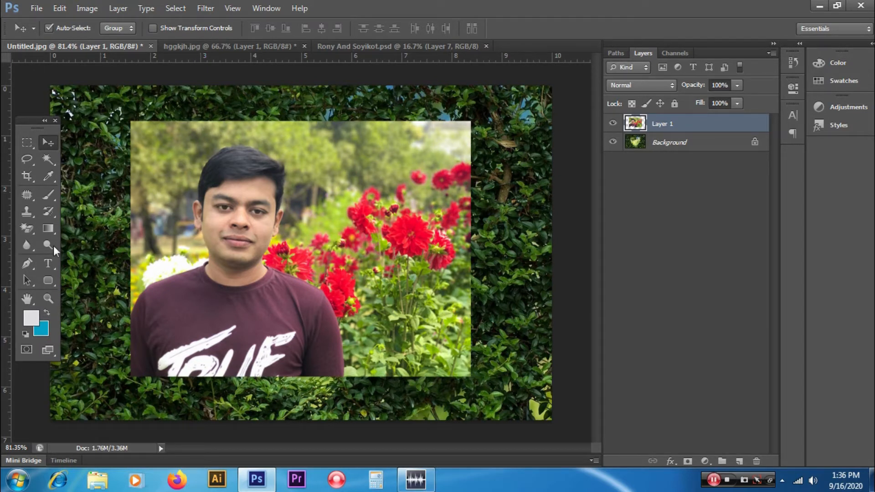
Try erasing the upper and right parts of the portrait photo on Layer 1 with the Eraser tool, and undo it
click(29, 228)
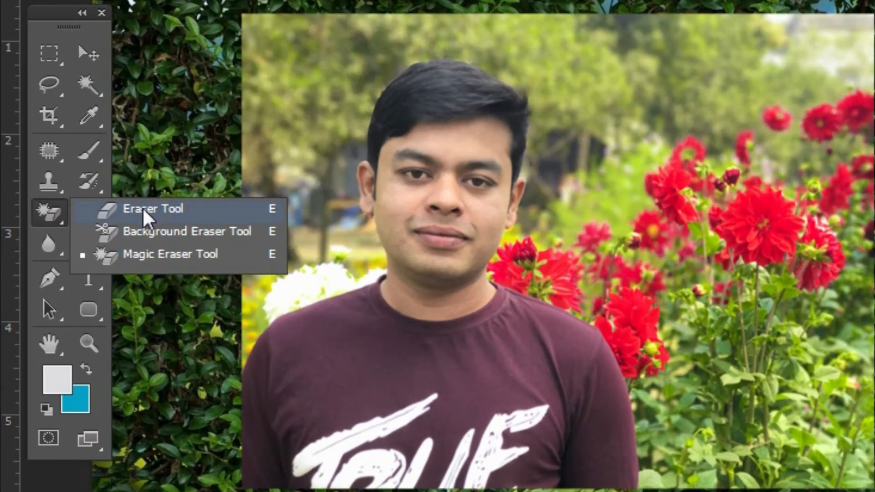
click(145, 210)
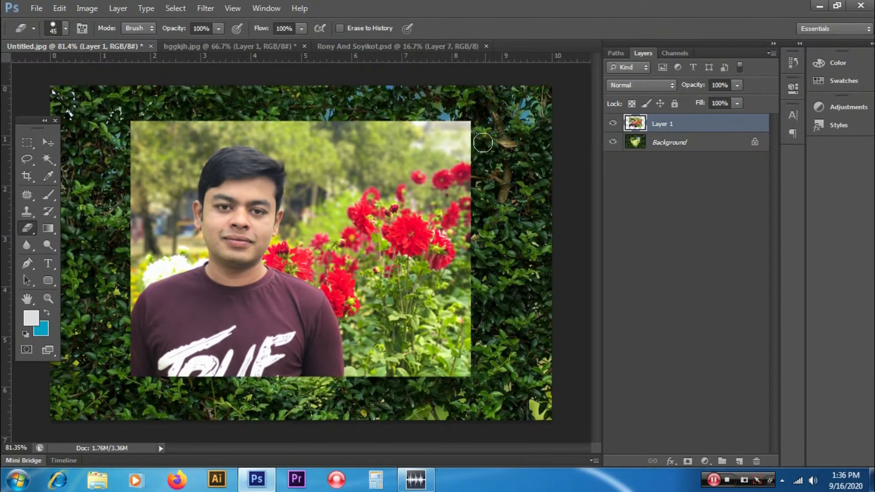
click(612, 123)
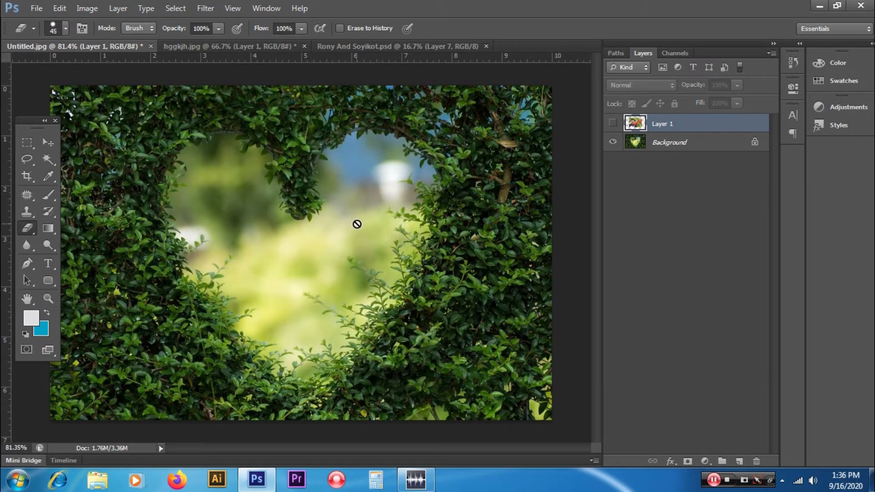
click(612, 123)
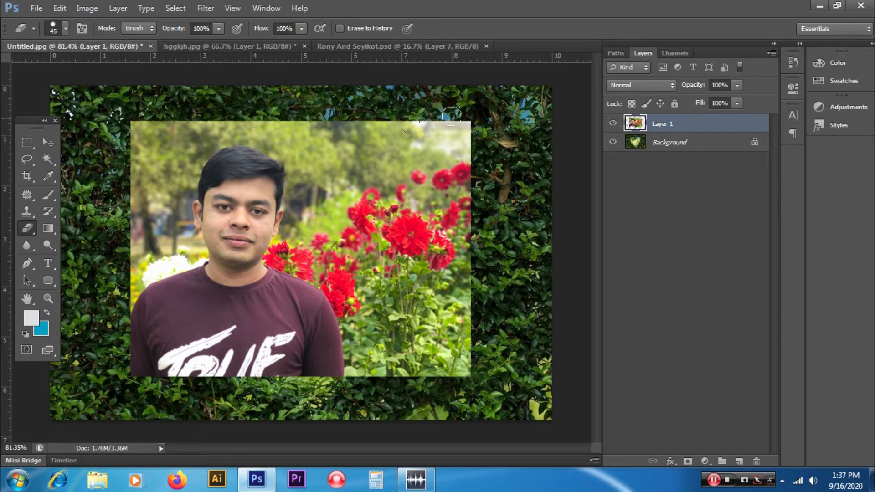
mouse_move(461, 122)
mouse_down()
mouse_move(281, 129)
mouse_move(322, 158)
mouse_move(337, 148)
mouse_move(310, 180)
mouse_move(287, 155)
mouse_move(295, 193)
mouse_move(346, 164)
mouse_move(422, 144)
mouse_move(456, 147)
mouse_move(467, 164)
mouse_move(460, 240)
mouse_up()
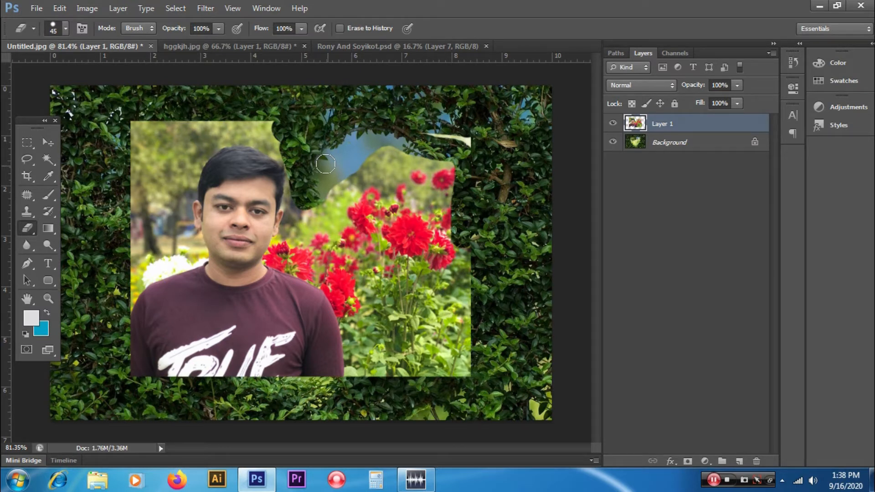
key(ctrl+z)
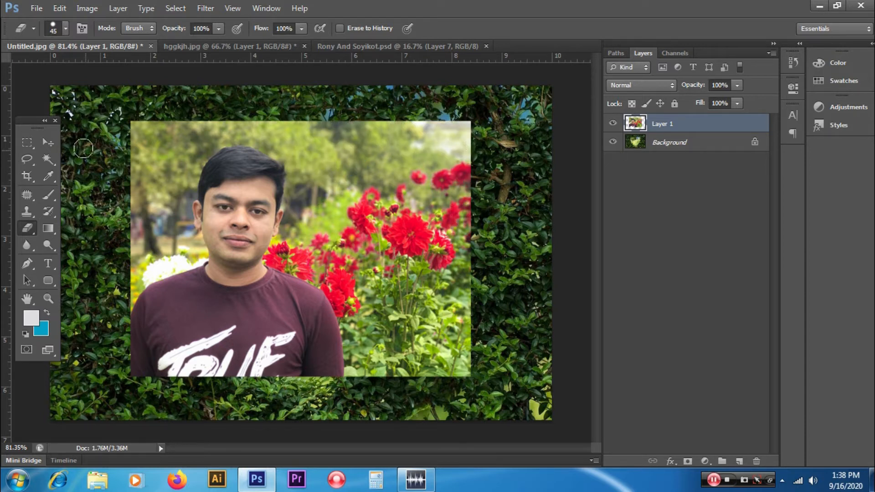
Add a black layer mask to Layer 1 that hides the whole portrait photo
click(47, 143)
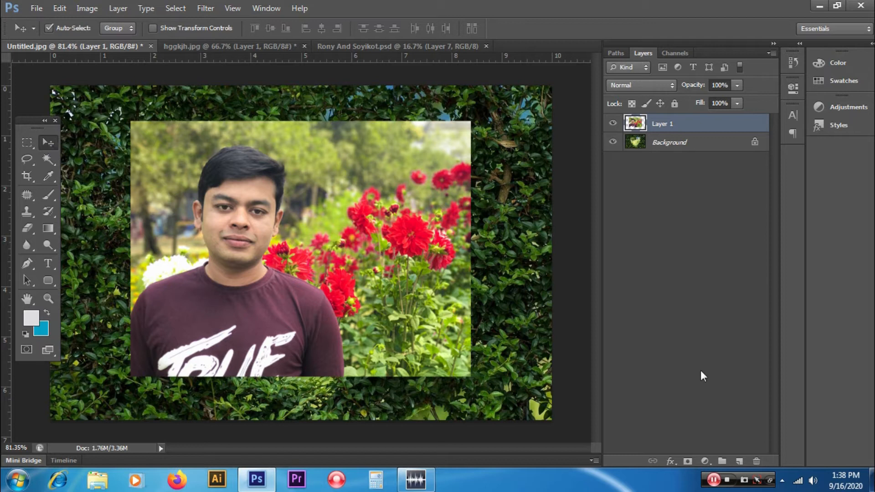
alt+click(687, 463)
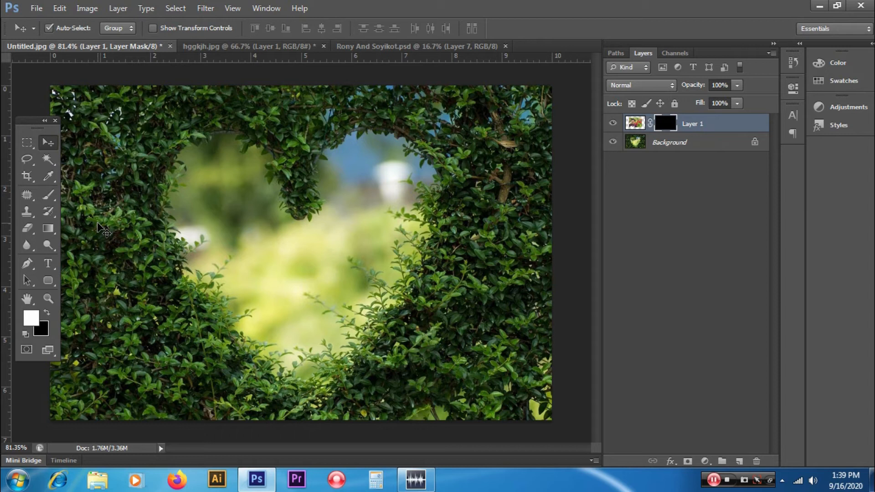
Paint white on Layer 1's mask with a soft round 80 px brush at 0% hardness to reveal the portrait inside the heart-shaped opening
click(48, 194)
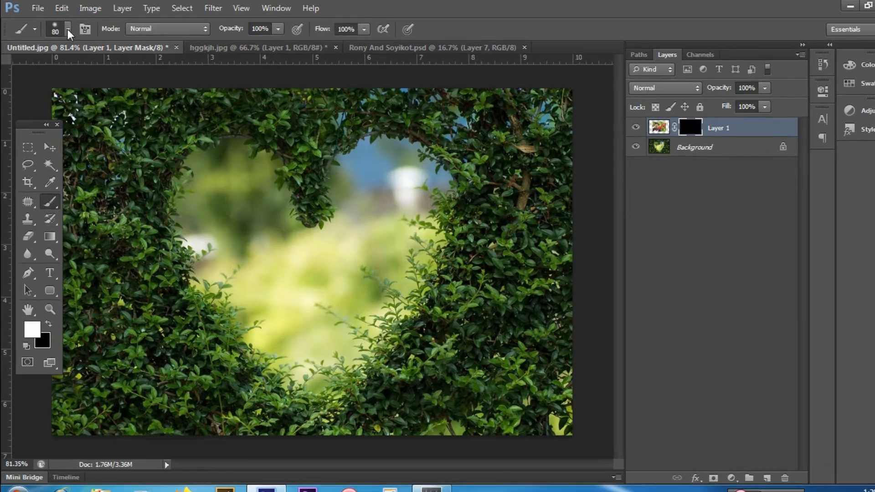
click(66, 28)
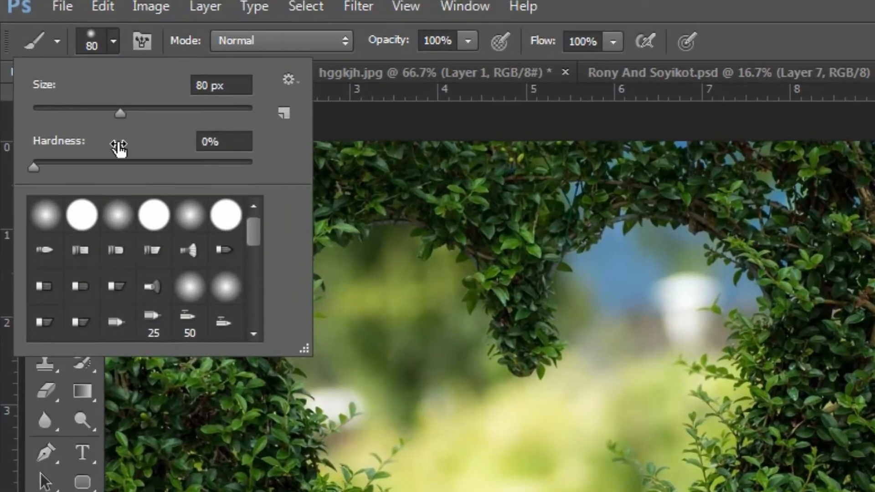
click(120, 223)
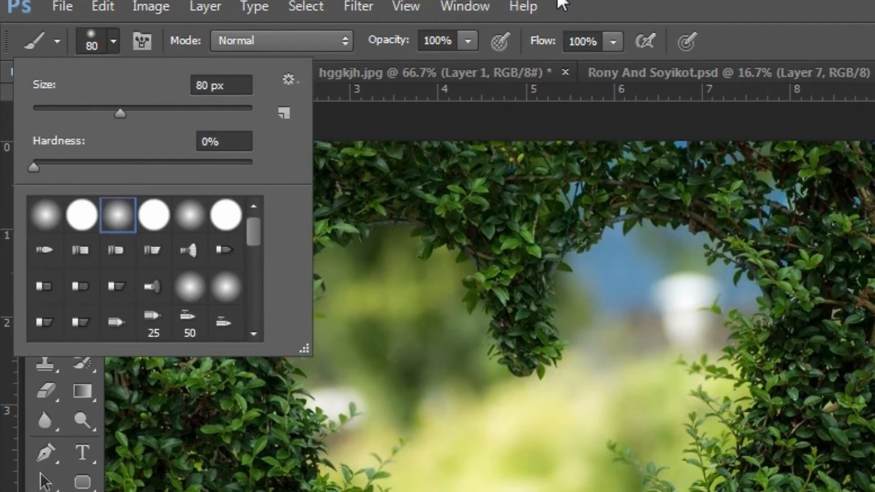
click(607, 4)
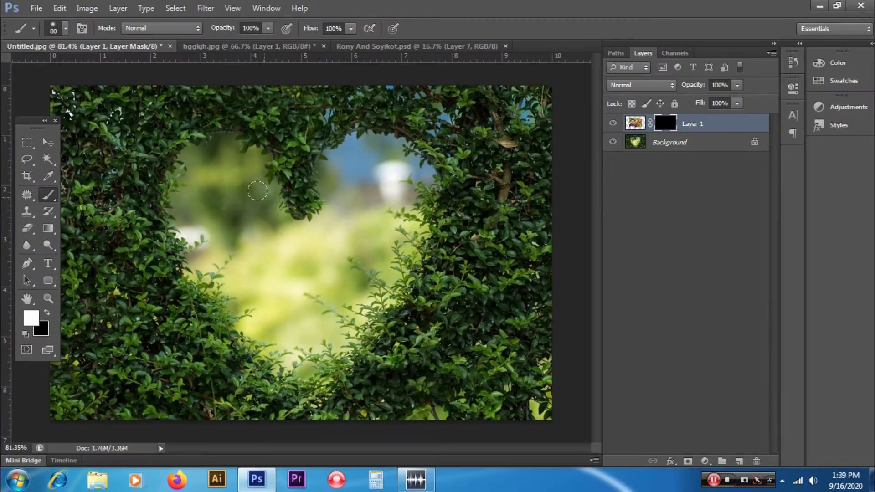
mouse_move(271, 189)
mouse_down()
mouse_move(254, 195)
mouse_move(240, 225)
mouse_move(221, 225)
mouse_move(232, 190)
mouse_move(247, 183)
mouse_move(212, 169)
mouse_move(205, 189)
mouse_move(212, 171)
mouse_move(244, 161)
mouse_move(225, 157)
mouse_move(212, 211)
mouse_move(255, 296)
mouse_move(202, 249)
mouse_move(232, 272)
mouse_move(257, 273)
mouse_move(263, 208)
mouse_move(247, 184)
mouse_move(284, 263)
mouse_move(293, 259)
mouse_move(293, 225)
mouse_move(309, 230)
mouse_move(330, 199)
mouse_move(349, 211)
mouse_move(339, 180)
mouse_move(358, 170)
mouse_move(383, 196)
mouse_move(298, 268)
mouse_move(319, 273)
mouse_move(389, 200)
mouse_move(385, 193)
mouse_move(397, 225)
mouse_move(301, 303)
mouse_move(315, 307)
mouse_move(278, 306)
mouse_move(261, 295)
mouse_move(282, 273)
mouse_move(228, 157)
mouse_move(221, 201)
mouse_up()
mouse_move(264, 259)
mouse_down()
mouse_move(288, 278)
mouse_move(276, 318)
mouse_move(261, 312)
mouse_move(259, 301)
mouse_move(278, 315)
mouse_move(300, 313)
mouse_move(353, 262)
mouse_move(385, 188)
mouse_move(365, 152)
mouse_move(363, 186)
mouse_move(333, 225)
mouse_move(308, 237)
mouse_move(287, 229)
mouse_move(259, 246)
mouse_move(209, 223)
mouse_move(199, 189)
mouse_move(198, 222)
mouse_move(202, 177)
mouse_move(216, 157)
mouse_move(228, 212)
mouse_move(216, 234)
mouse_move(220, 257)
mouse_move(259, 304)
mouse_move(285, 317)
mouse_move(352, 218)
mouse_up()
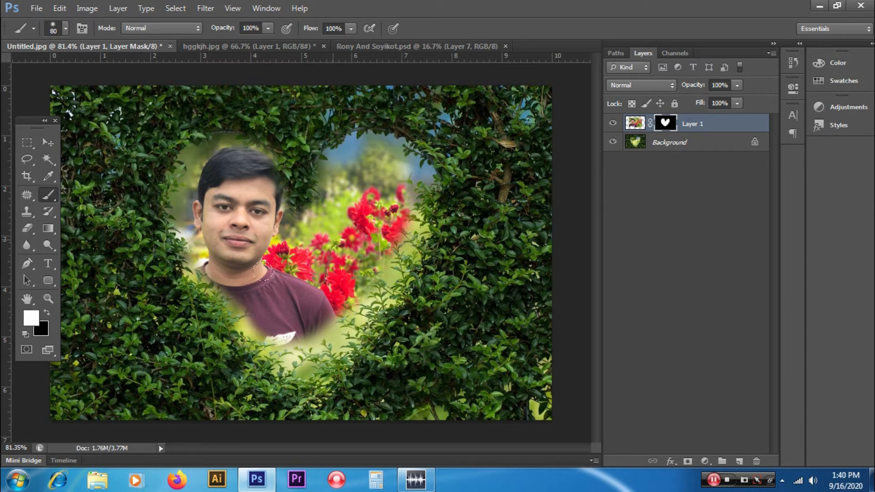
Reveal part of the shirt over the hedge below the heart's left side, and hide it again by painting black on the mask
mouse_move(230, 299)
mouse_down()
mouse_move(214, 319)
mouse_move(207, 314)
mouse_move(205, 334)
mouse_up()
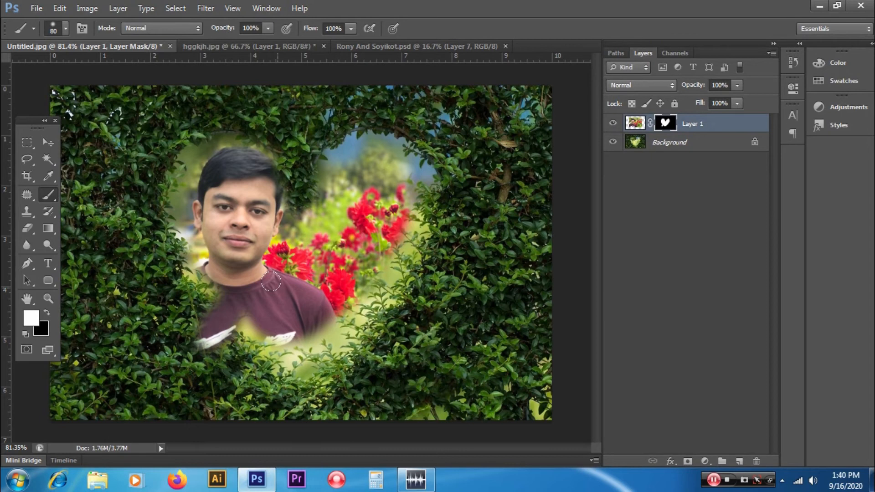
key(x)
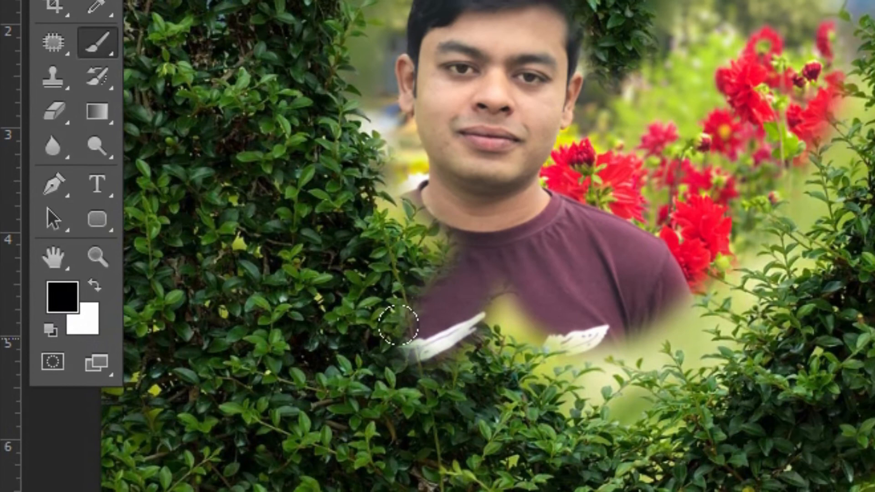
mouse_move(426, 336)
mouse_down()
mouse_move(397, 314)
mouse_move(404, 291)
mouse_up()
mouse_move(338, 297)
mouse_down()
mouse_move(366, 321)
mouse_move(346, 299)
mouse_up()
mouse_move(281, 306)
mouse_down()
mouse_move(306, 341)
mouse_move(359, 368)
mouse_up()
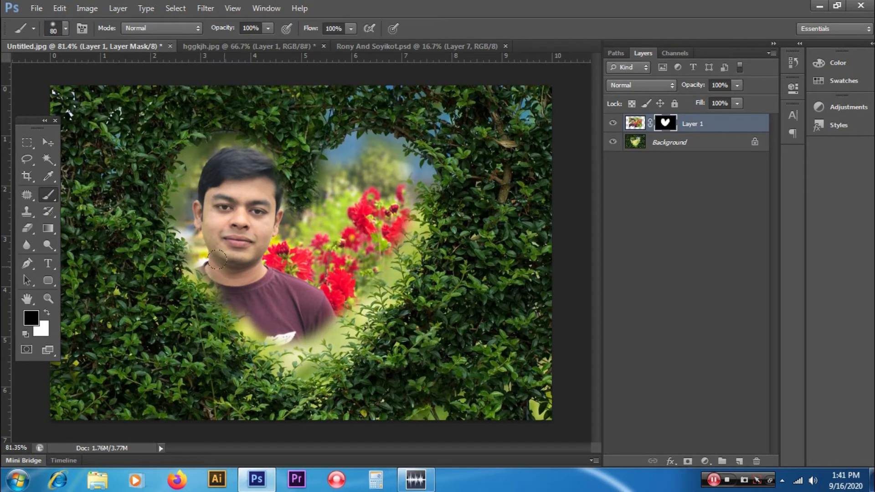
drag(207, 295, 209, 321)
Examine Layer 1's mask on its own in the canvas and return to the composite image
alt+click(666, 123)
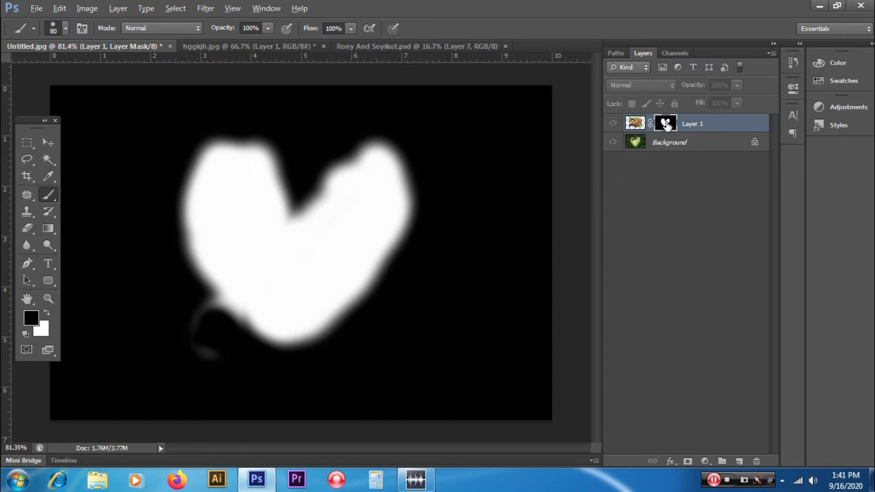
alt+click(664, 123)
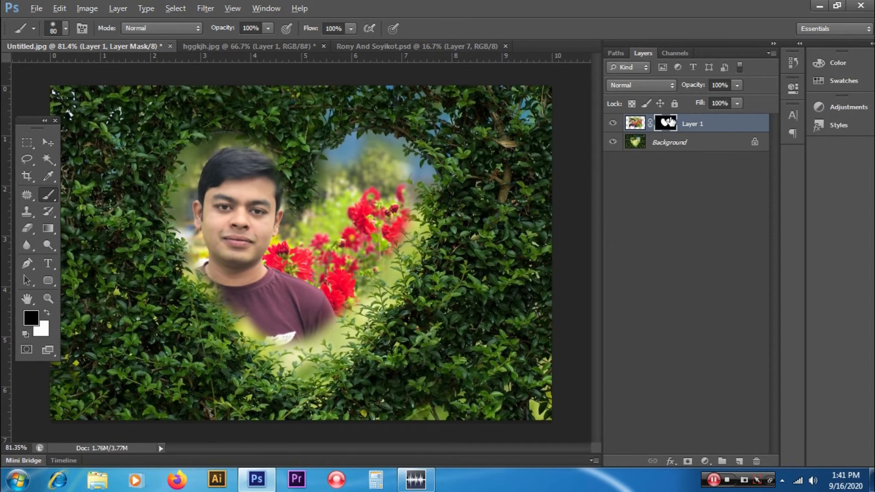
alt+click(664, 124)
alt+click(664, 124)
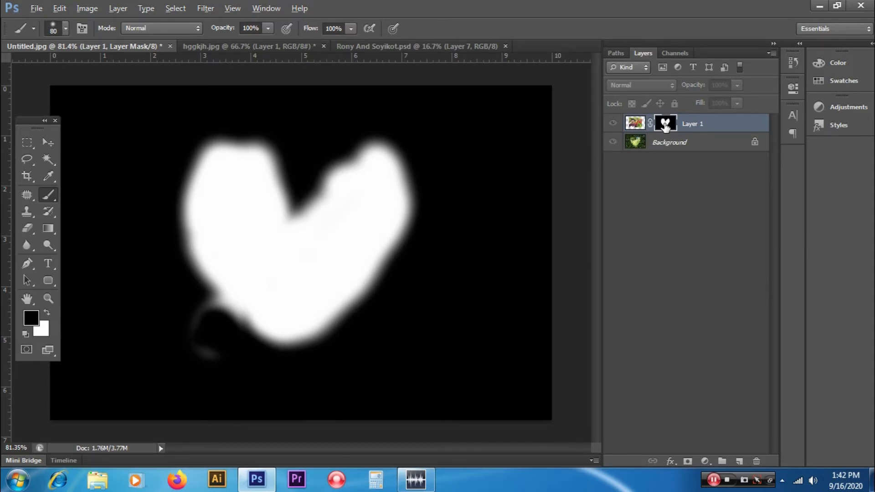
alt+click(665, 124)
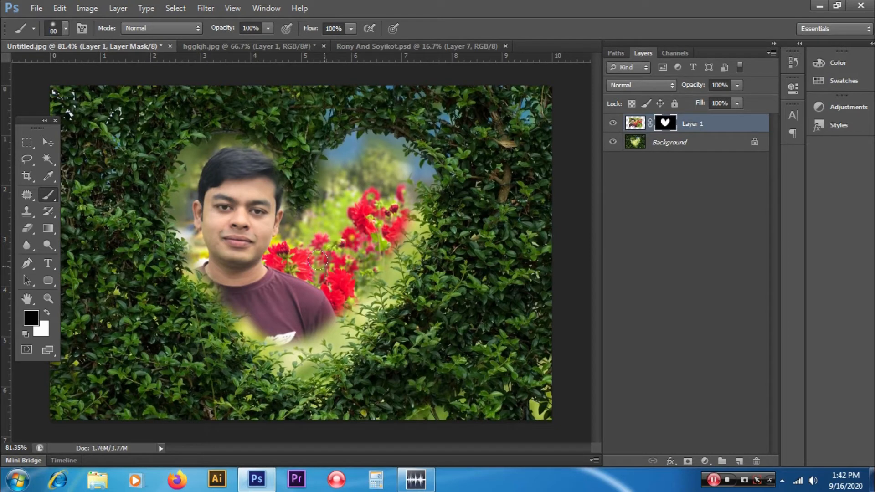
Remove the pale background around the kingfisher on Layer 1 of hggkjh.jpg with the Magic Eraser tool at tolerance 25
click(269, 48)
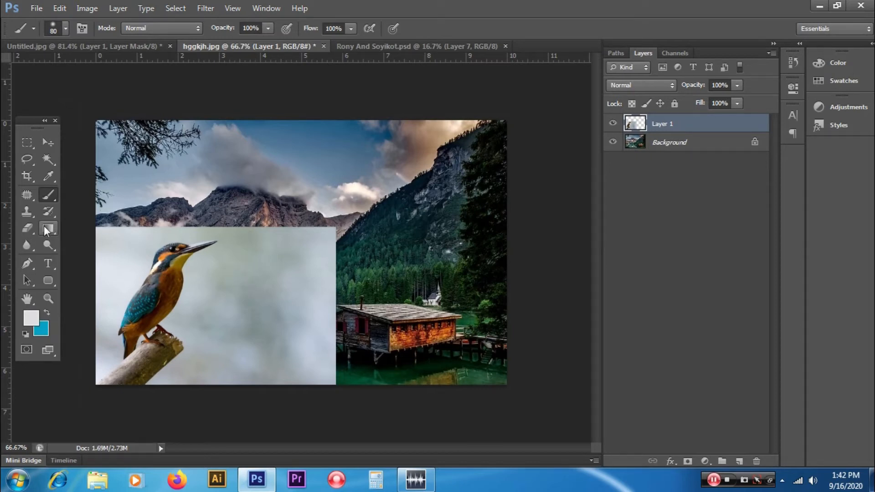
drag(27, 227, 77, 254)
click(235, 299)
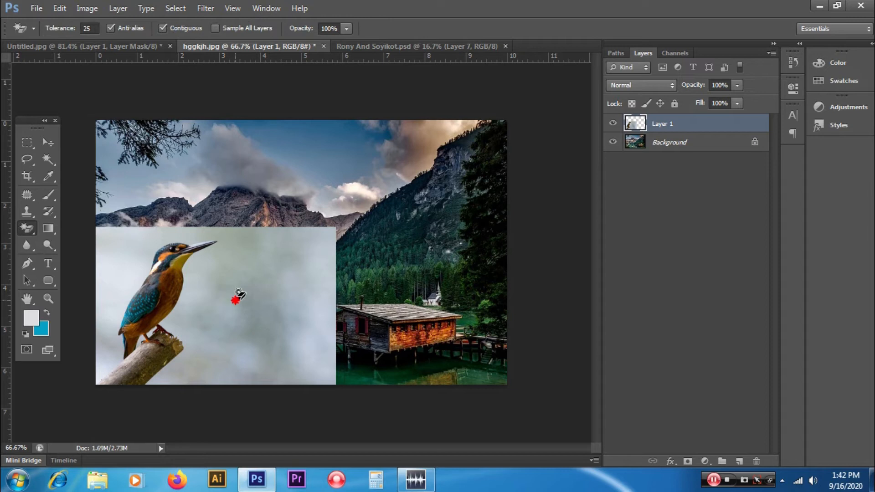
click(319, 269)
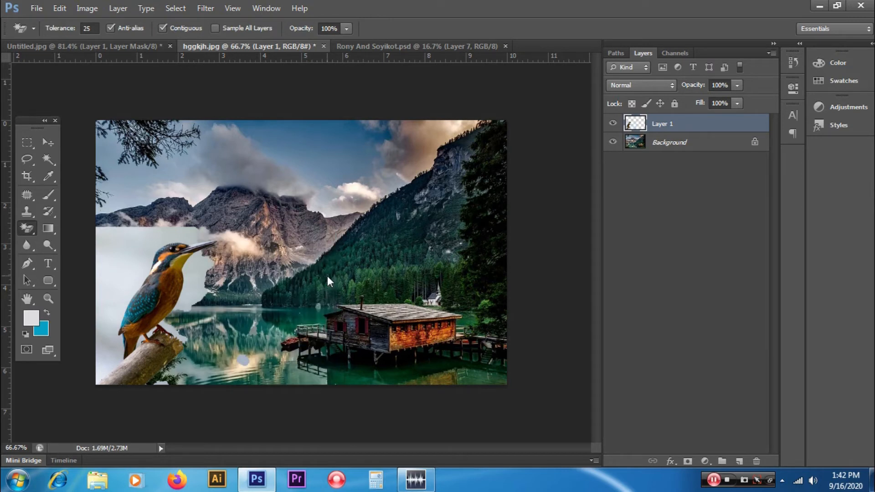
click(198, 270)
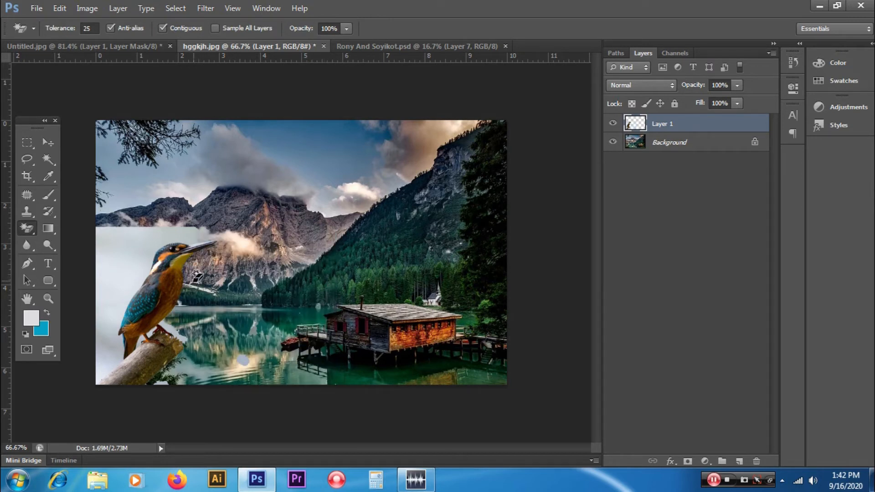
click(184, 228)
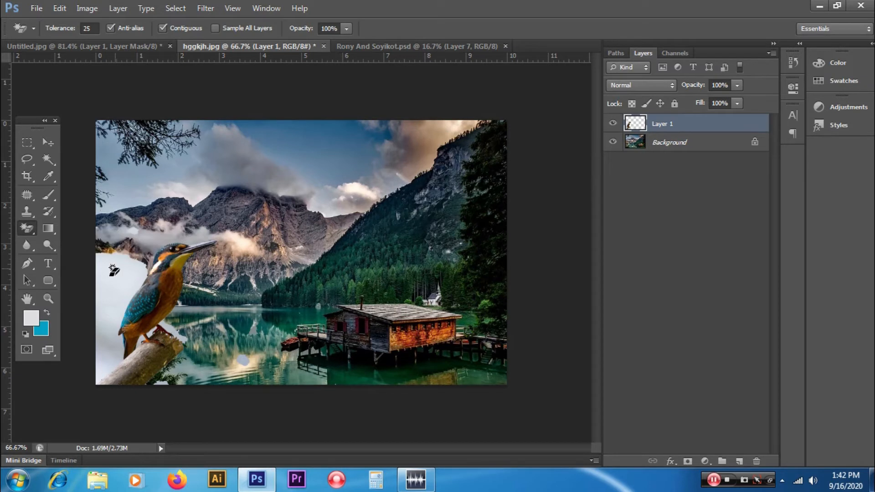
click(107, 292)
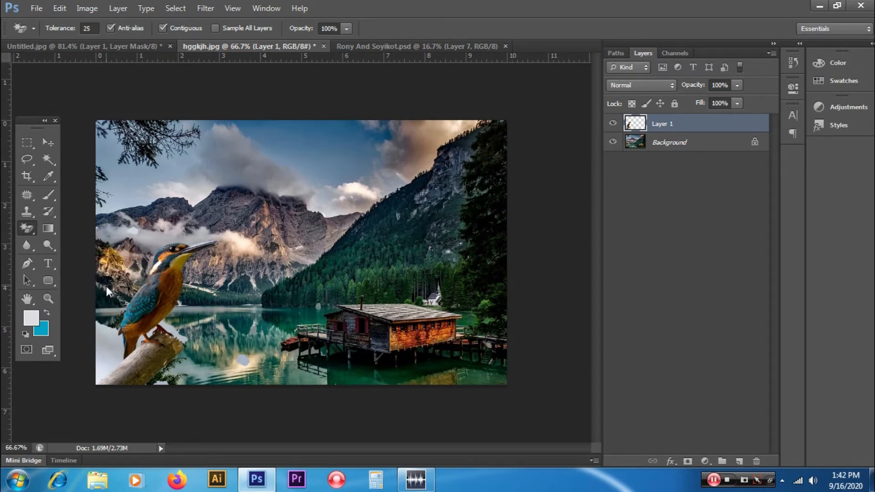
click(104, 338)
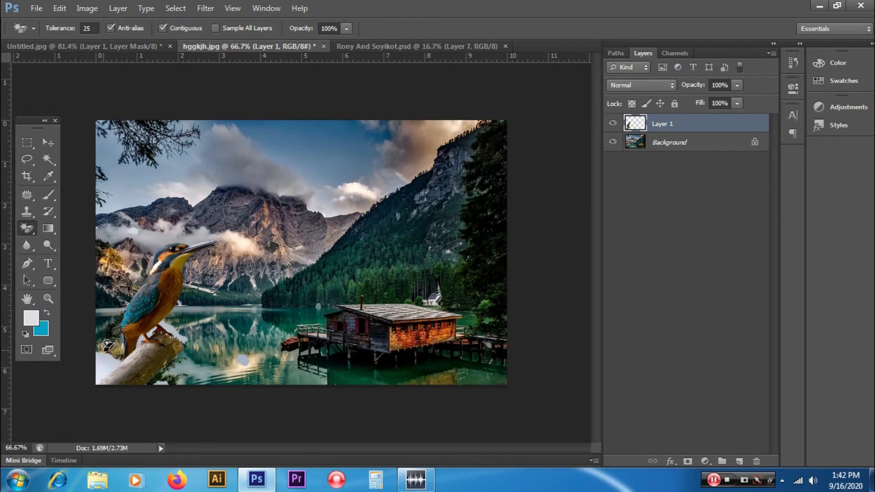
click(107, 369)
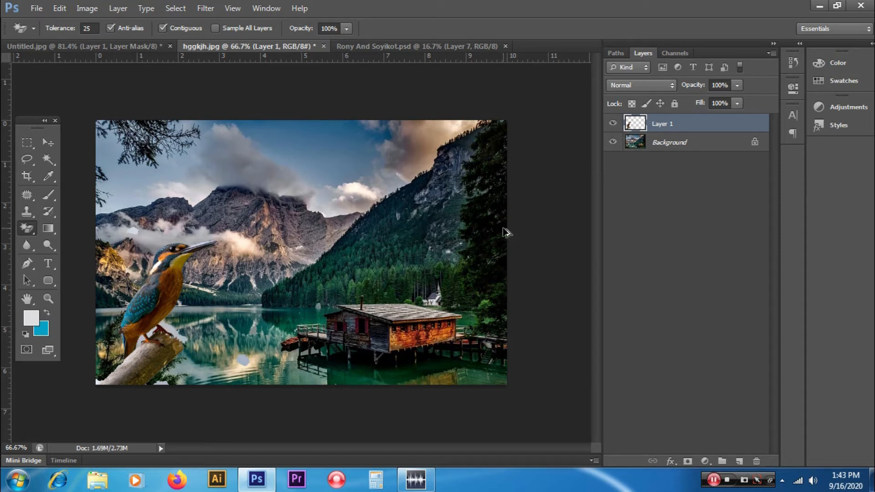
Undo all the Magic Eraser removals on Layer 1 to bring back the kingfisher's full pale background
key(ctrl+alt+z)
key(ctrl+alt+z)
key(ctrl+alt+z)
key(ctrl+alt+z)
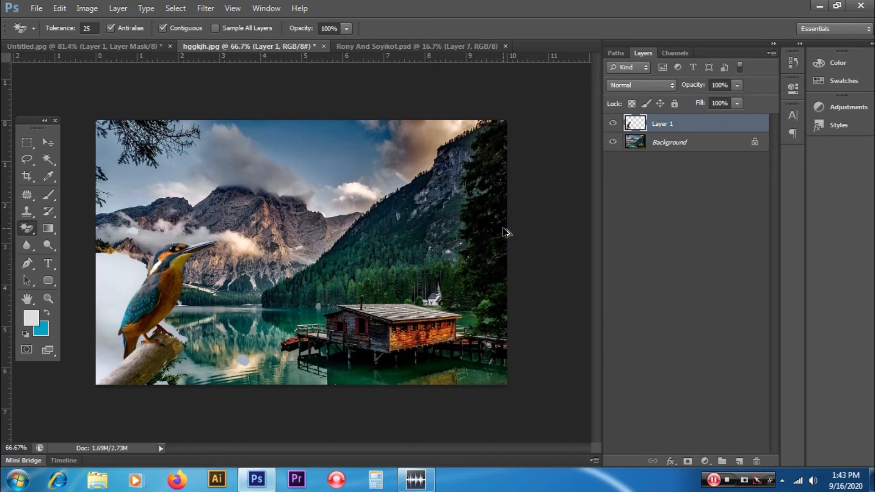
key(ctrl+alt+z)
key(ctrl+alt+z)
key(ctrl+alt+z)
key(ctrl+alt+z)
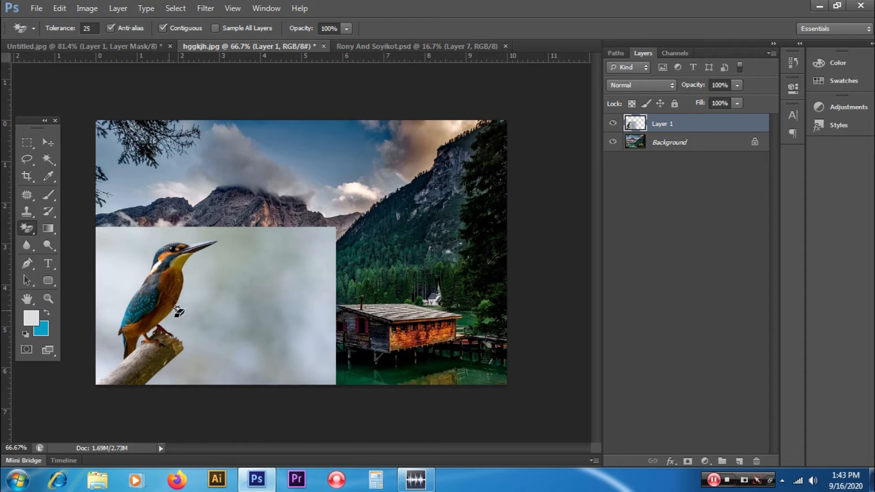
Select the pale background around the kingfisher on Layer 1 with the Magic Wand at tolerance 40, combining several areas
right_click(27, 228)
click(73, 225)
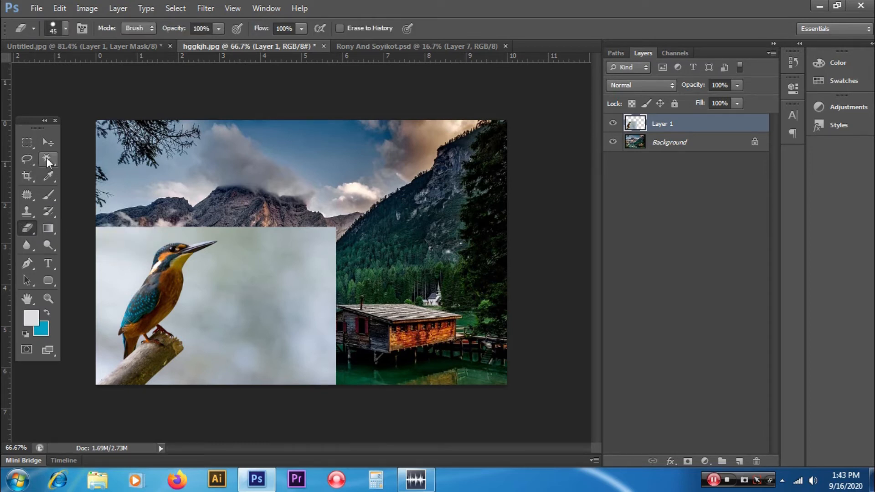
drag(55, 160, 86, 164)
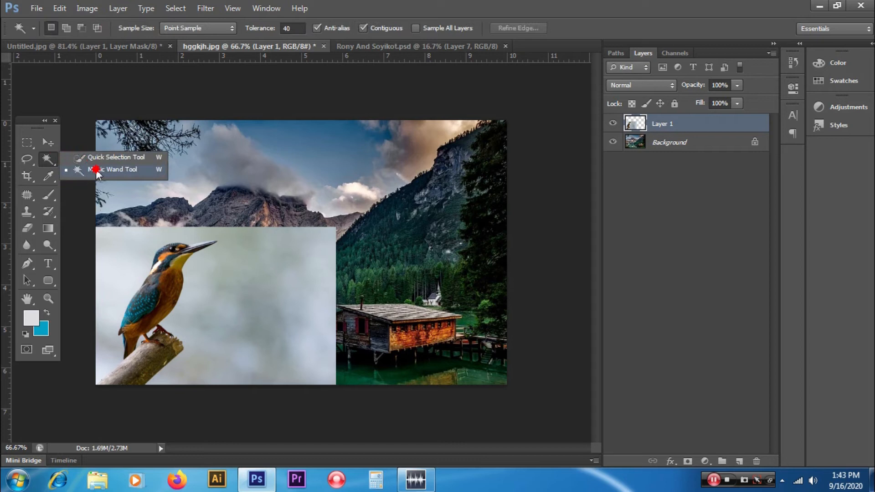
click(96, 170)
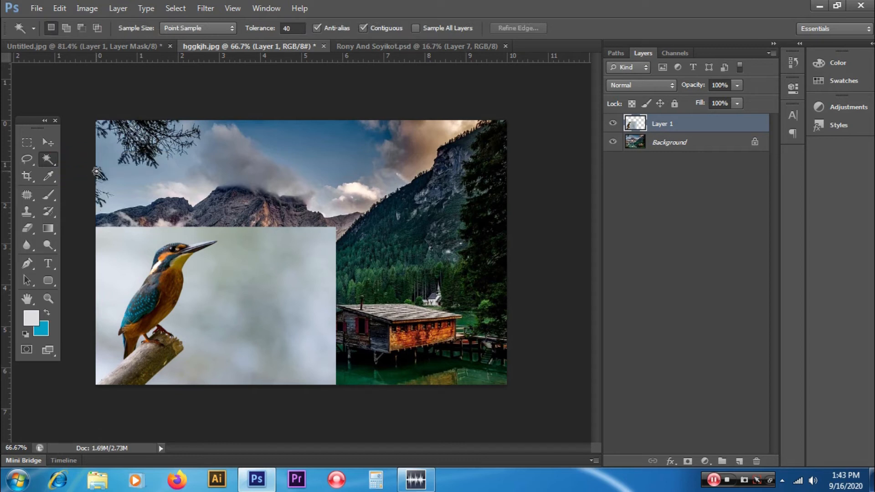
click(252, 290)
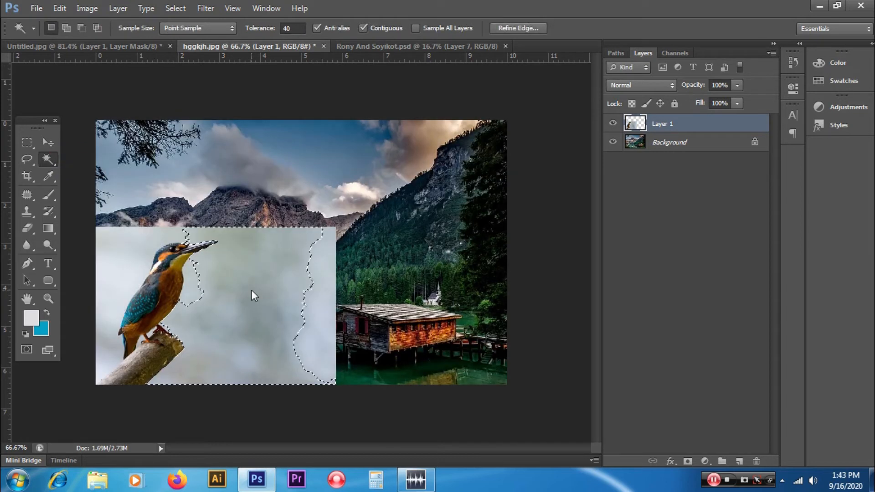
click(322, 288)
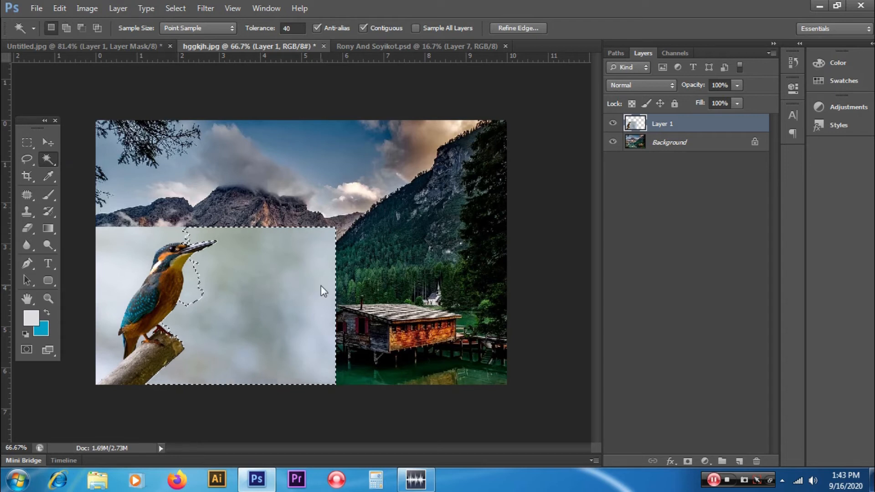
click(195, 281)
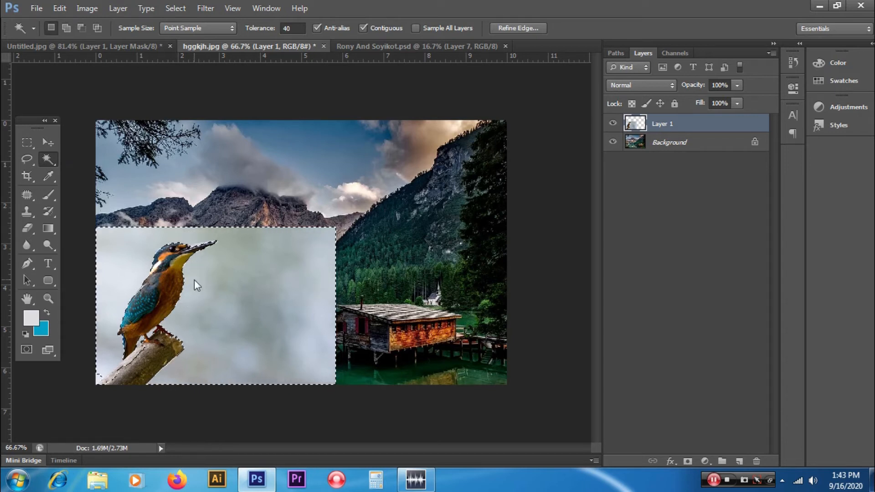
click(120, 358)
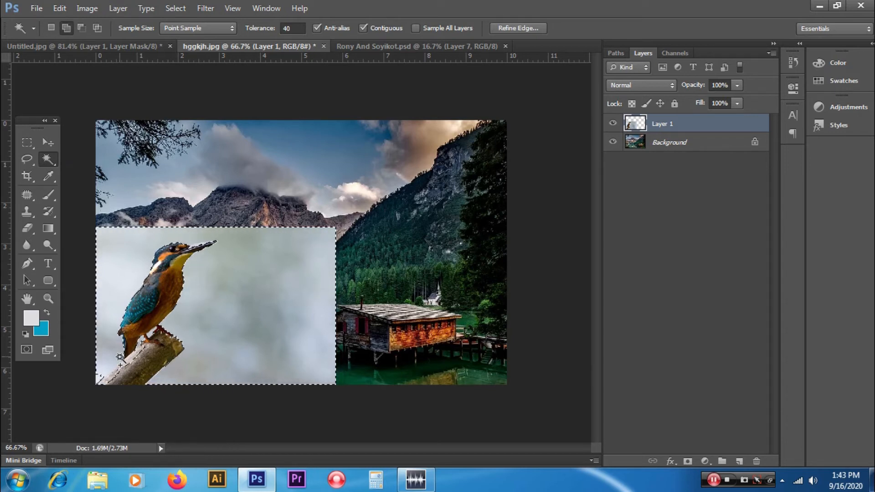
Add the missed background beside the tail and at the log's lower end to the selection with the Magic Wand
ctrl+click(136, 337)
ctrl+click(135, 337)
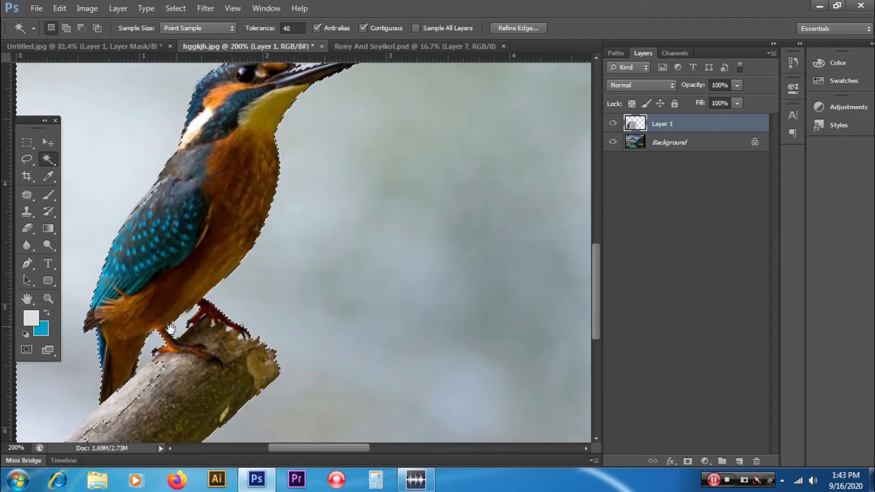
drag(111, 362, 315, 174)
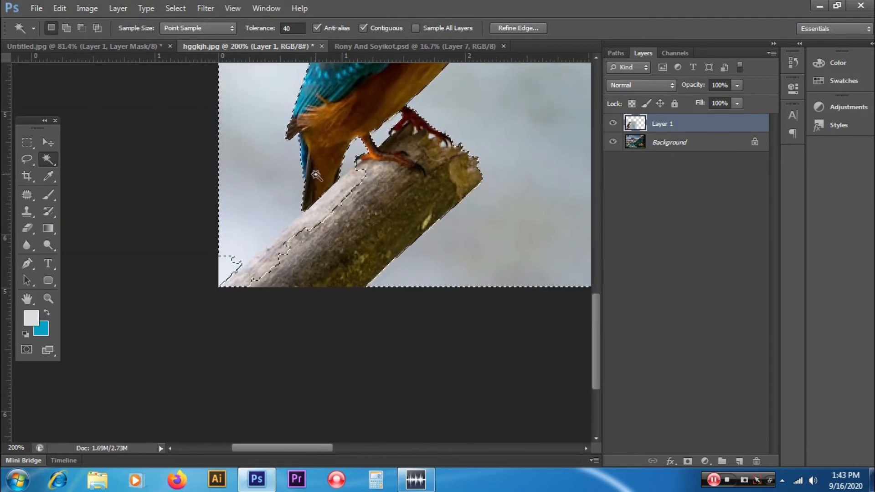
shift+click(328, 204)
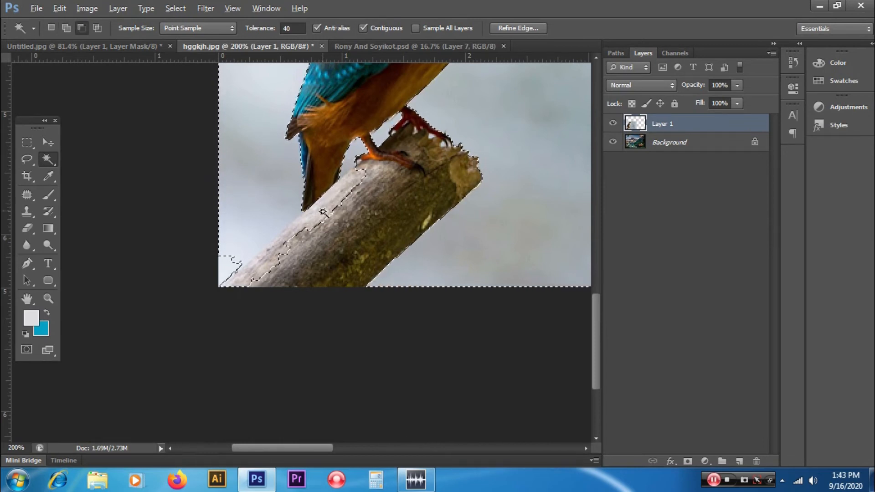
shift+click(251, 179)
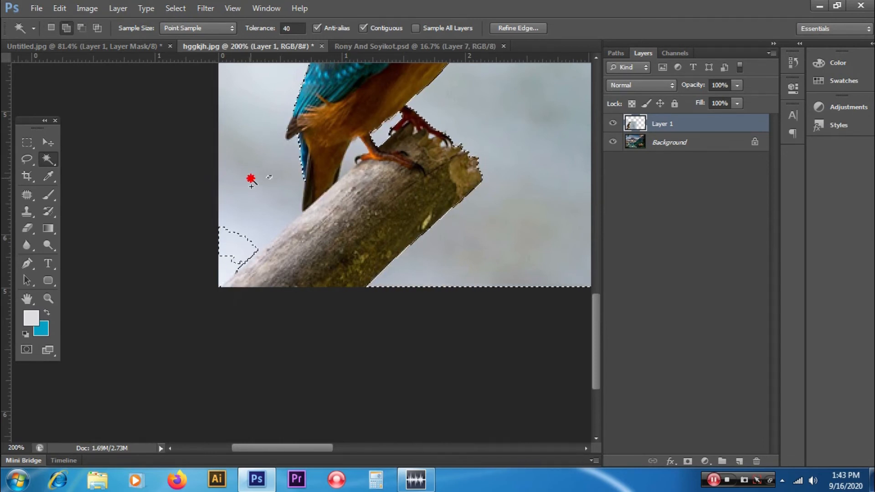
shift+click(264, 98)
shift+click(240, 241)
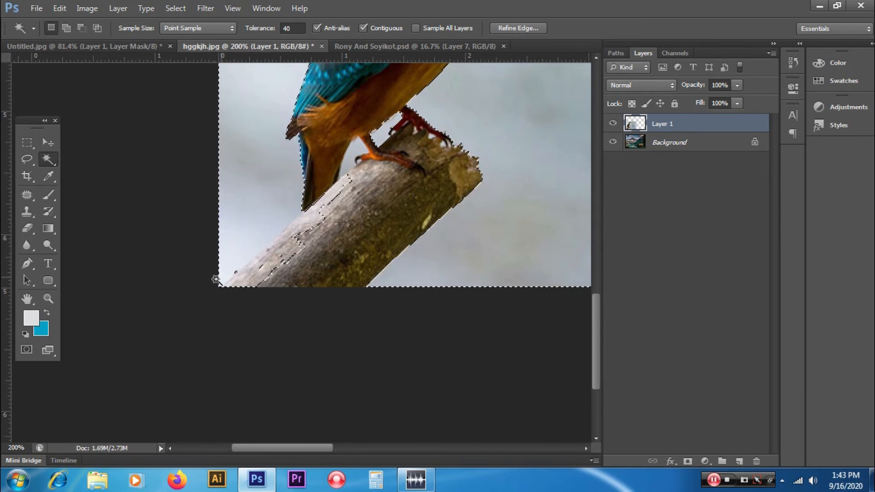
Subtract the selected strip along the log's upper edge from the selection with the Lasso tool at 0 px feather
key(ctrl+minus)
ctrl+click(287, 254)
ctrl+click(287, 254)
key(l)
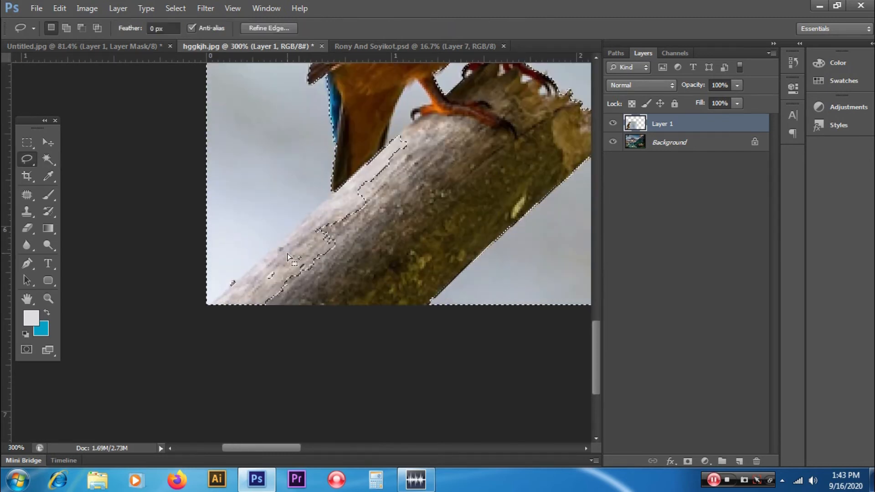
key(shift)
key(alt)
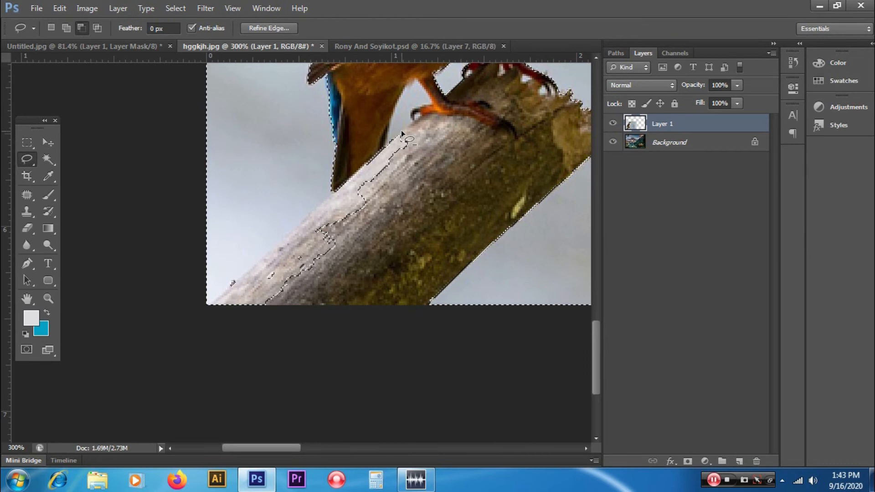
drag(401, 132, 373, 155)
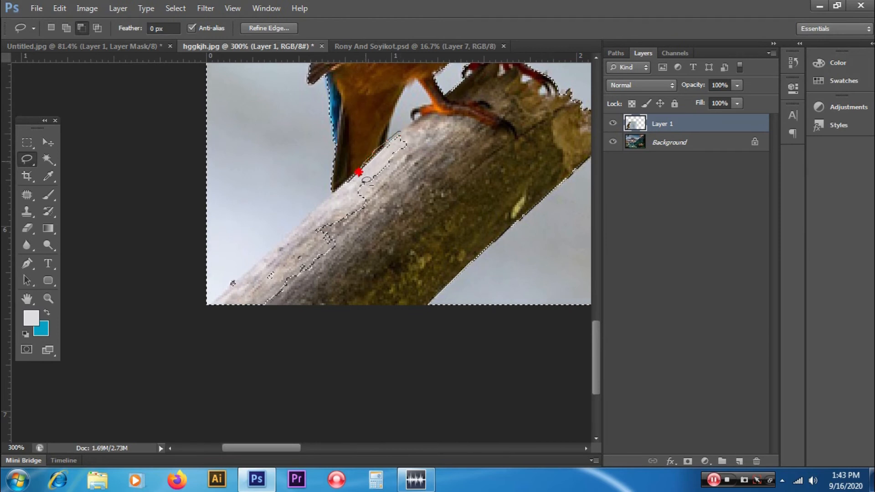
drag(335, 187, 284, 251)
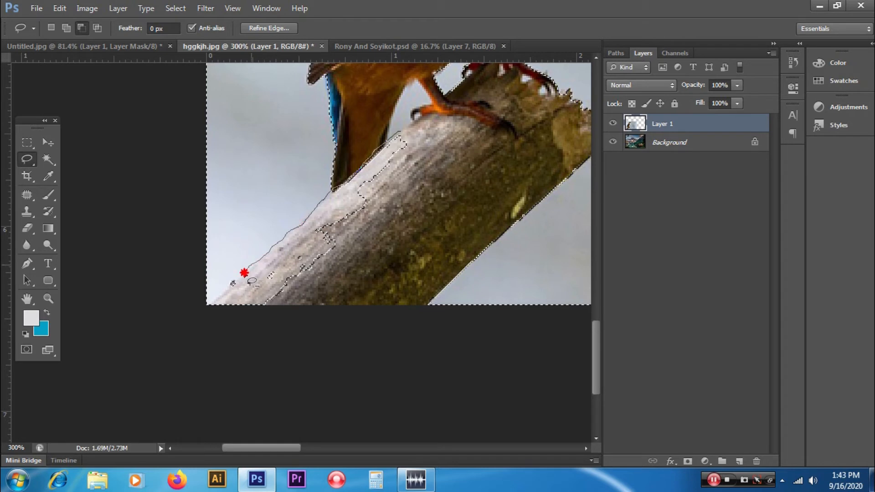
mouse_move(214, 313)
mouse_down()
mouse_move(274, 323)
mouse_move(315, 312)
mouse_move(421, 210)
mouse_move(436, 166)
mouse_move(432, 146)
mouse_move(401, 133)
mouse_up()
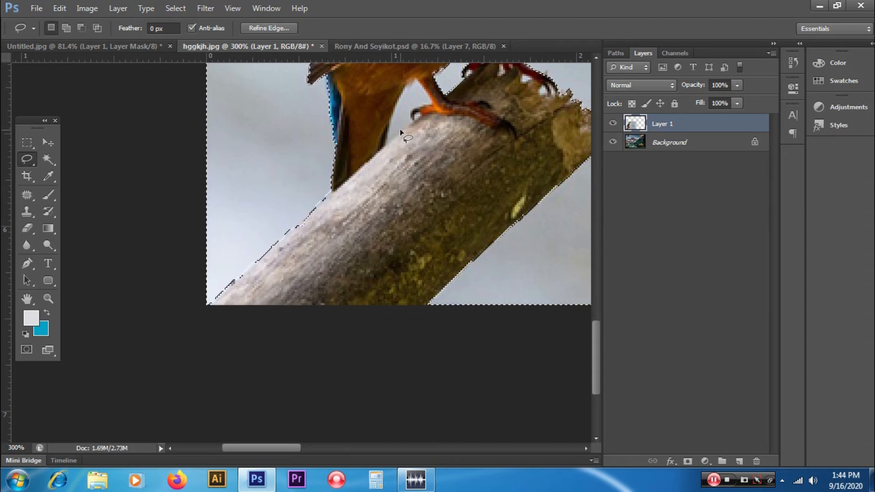
Add the gap between the tail and leg with the Magic Wand, and subtract the log's upper strip again with the Lasso
key(w)
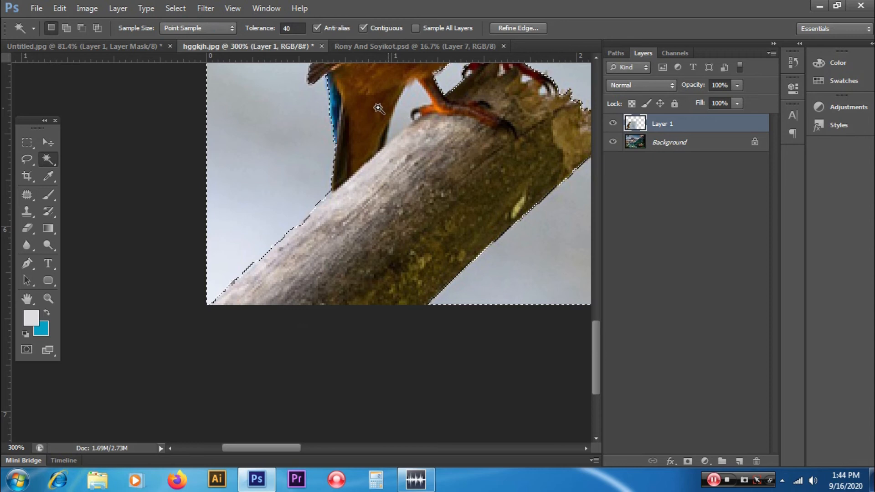
click(405, 105)
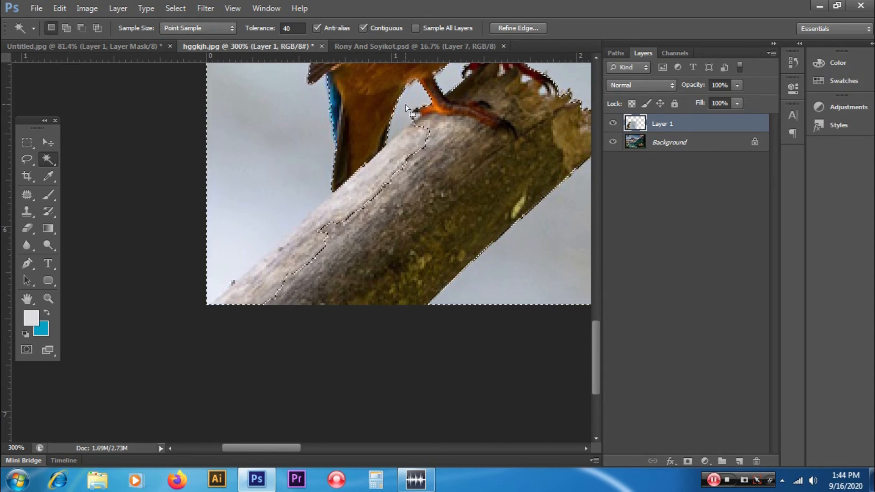
key(l)
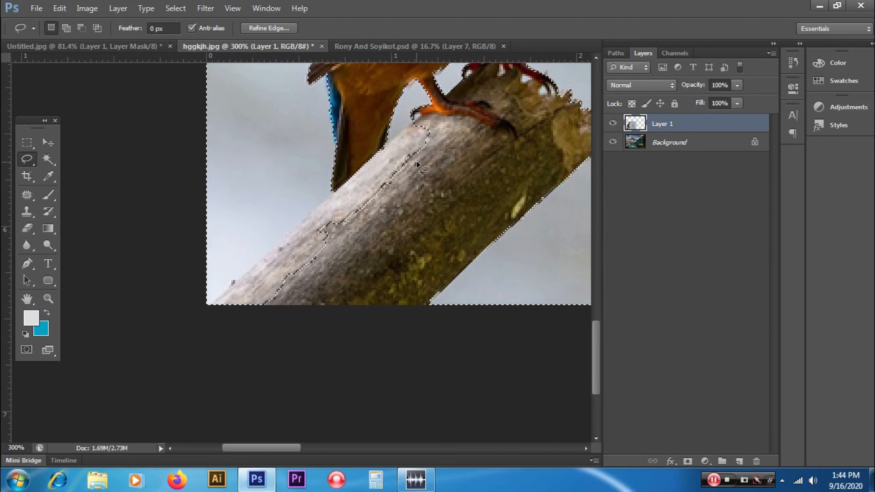
key(alt)
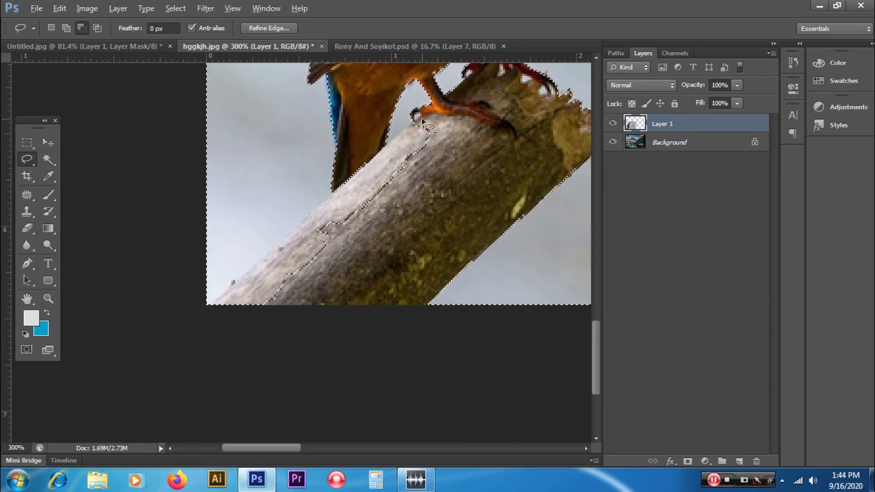
mouse_move(416, 123)
mouse_down()
mouse_move(223, 290)
mouse_move(214, 313)
mouse_move(308, 302)
mouse_move(352, 271)
mouse_move(426, 122)
mouse_up()
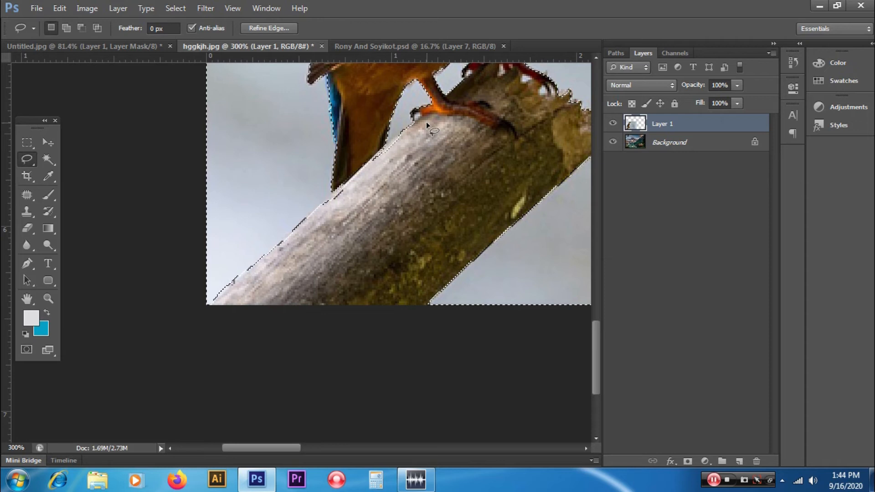
Add a layer mask to Layer 1 from the background selection and invert the mask to show only the kingfisher and log
key(ctrl+0)
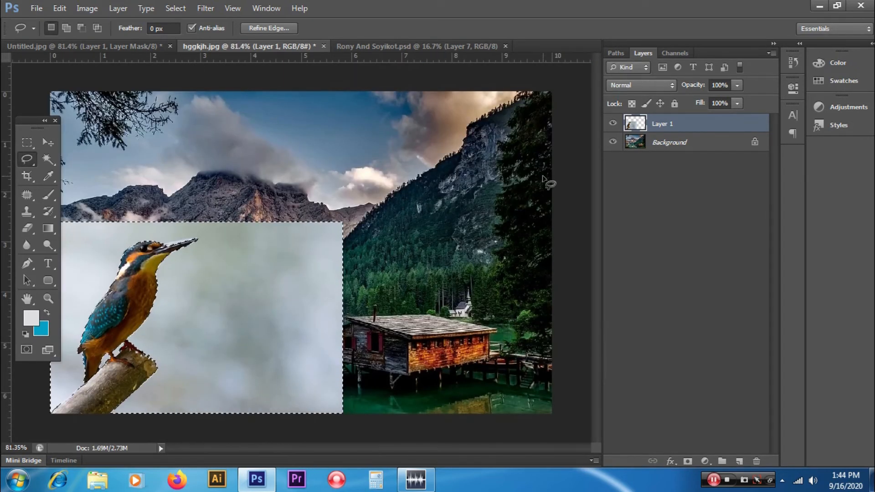
click(688, 461)
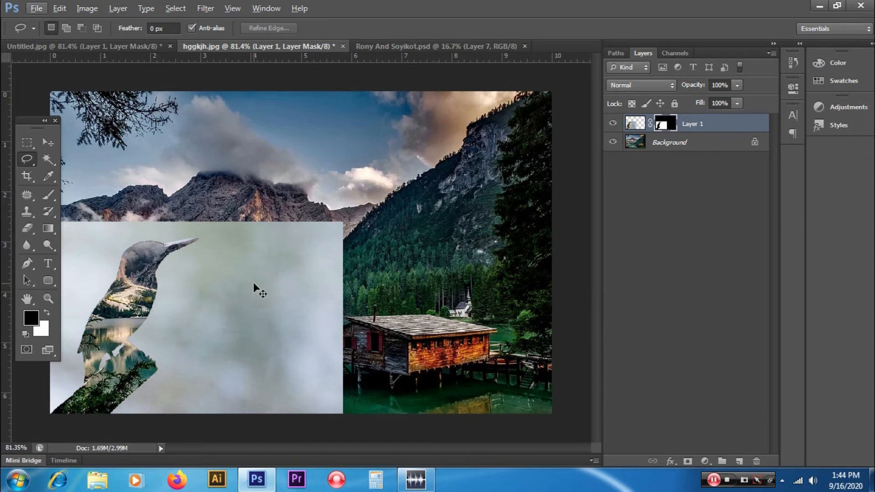
key(ctrl+i)
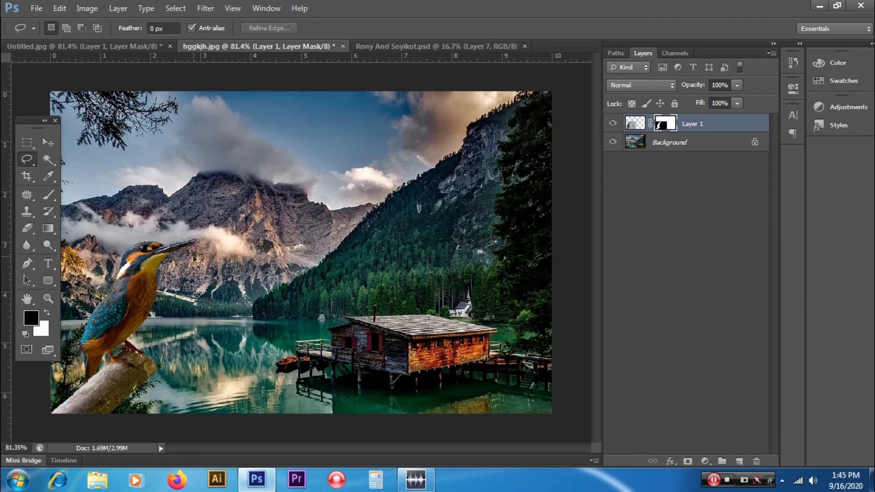
Paint white on Layer 1's mask with an 8 px brush along the top of the kingfisher's beak to restore its edge
key(ctrl+plus)
key(ctrl+plus)
drag(93, 281, 310, 193)
drag(174, 246, 255, 256)
ctrl+click(272, 168)
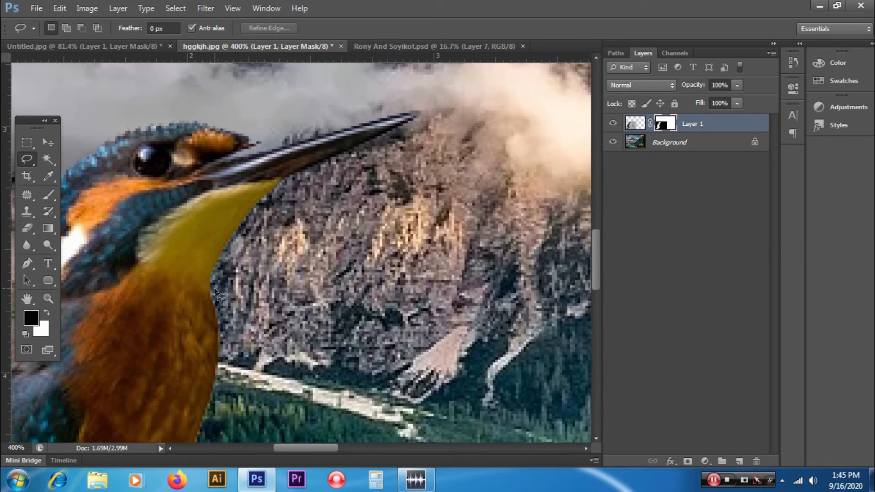
drag(48, 194, 129, 209)
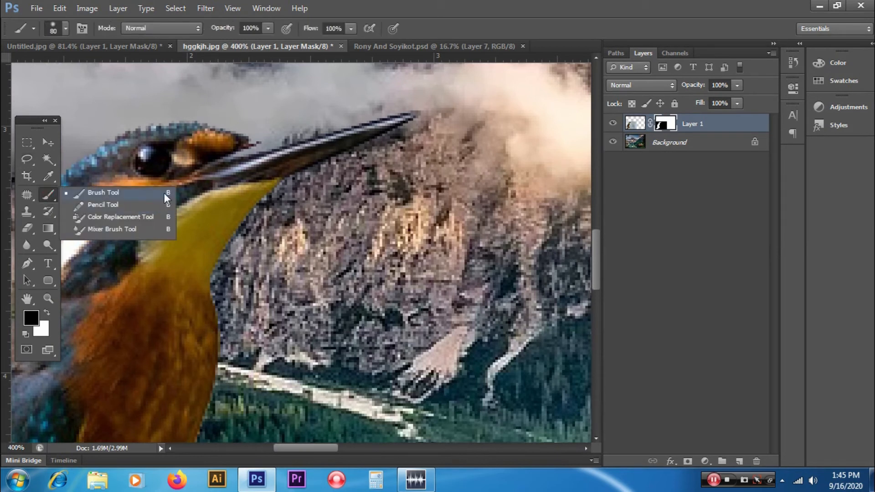
click(139, 192)
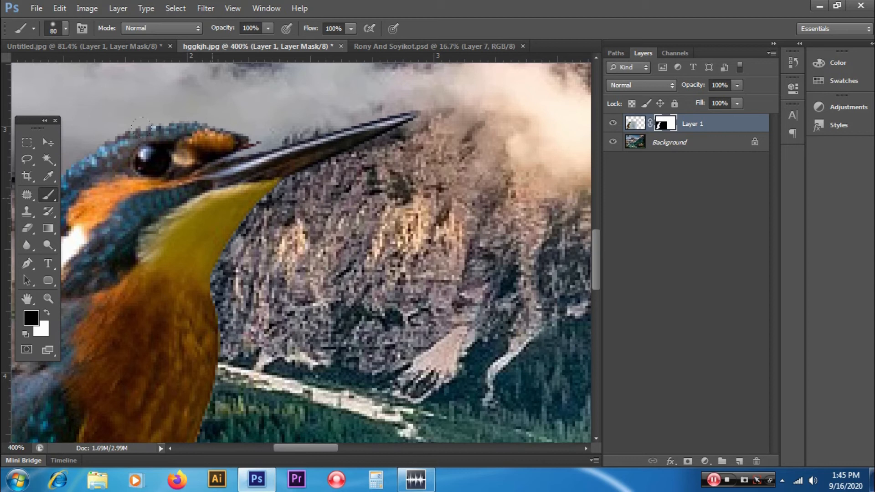
key(bracketleft)
mouse_move(231, 161)
mouse_down()
mouse_move(240, 150)
mouse_move(406, 118)
mouse_up()
Paint white on Layer 1's mask with the 8 px brush along the upper edge of the log's lower end
key(ctrl+minus)
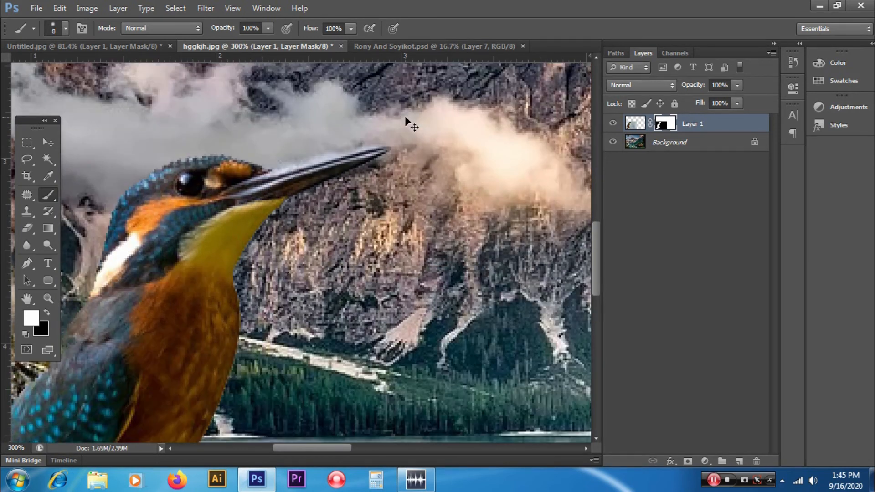
drag(186, 300, 374, 189)
drag(252, 340, 337, 176)
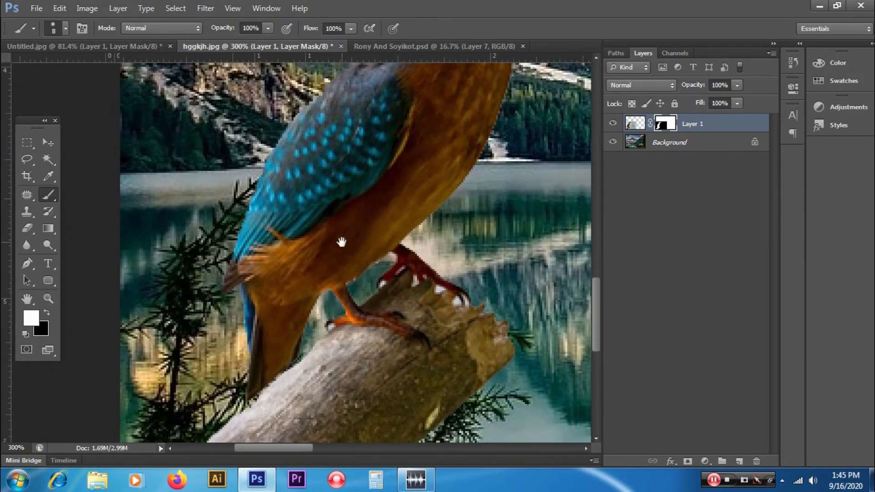
drag(341, 242, 332, 199)
drag(370, 250, 335, 123)
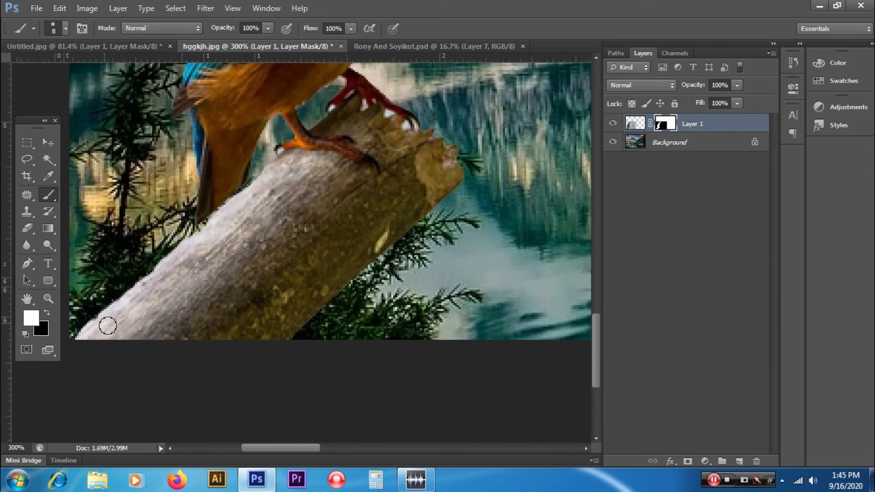
drag(156, 274, 76, 344)
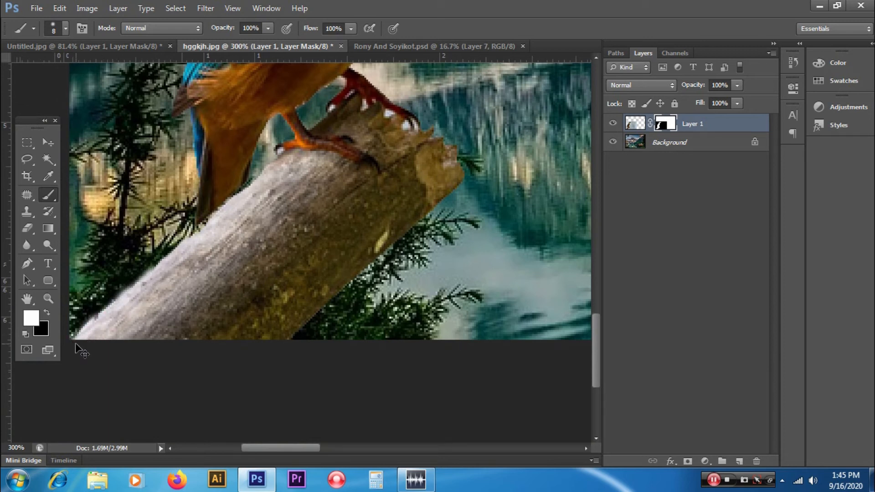
key(ctrl+0)
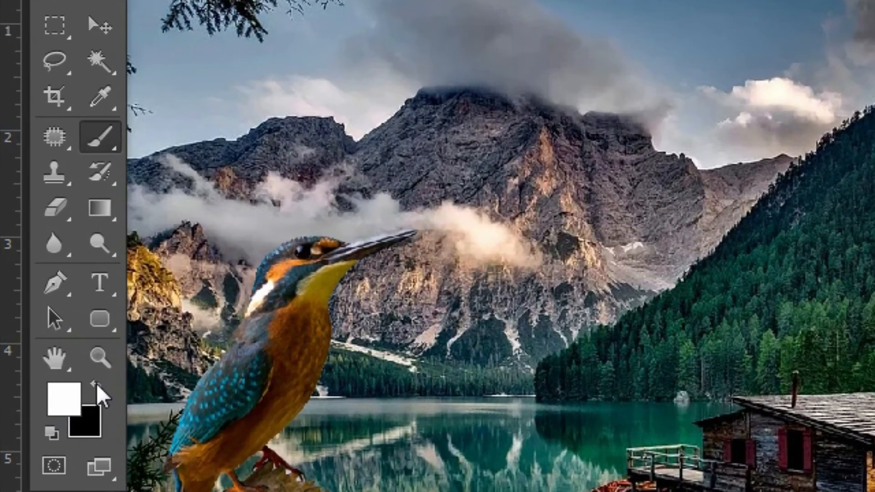
Paint black across the kingfisher's lower body on Layer 1's mask, and paint white over the same area with the 35 px brush to restore it
click(47, 313)
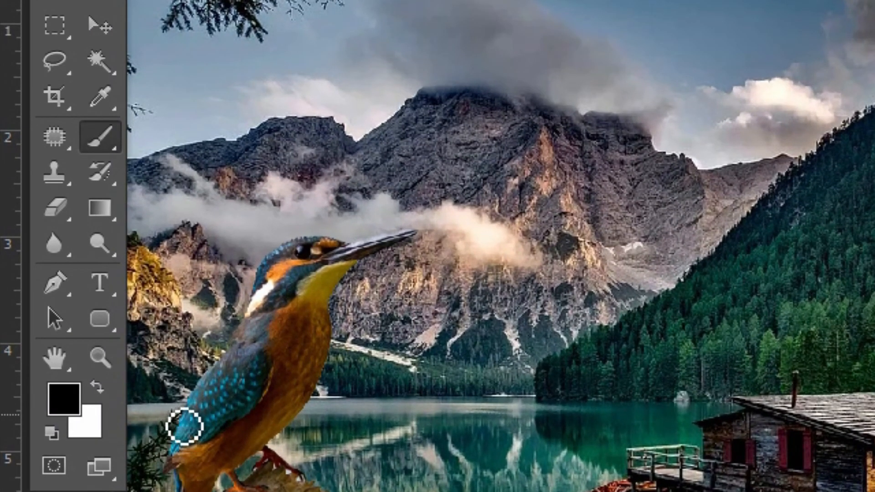
mouse_move(214, 403)
mouse_down()
mouse_move(260, 426)
mouse_move(288, 467)
mouse_up()
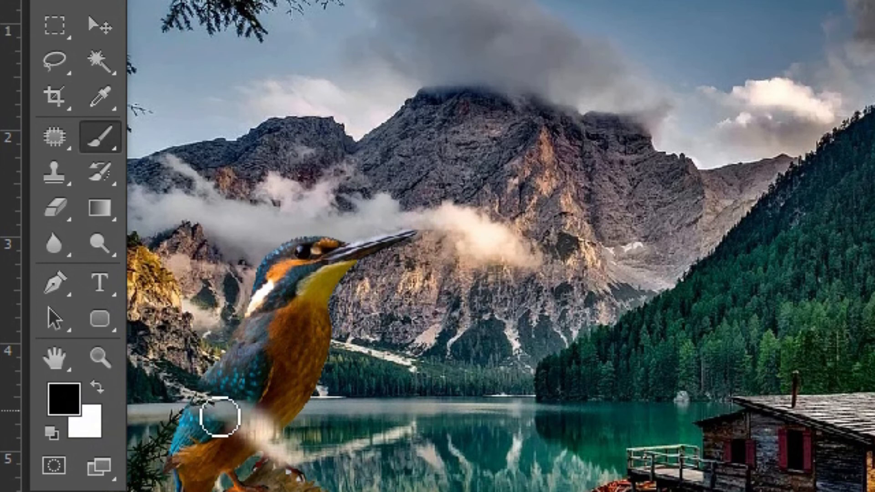
key(x)
mouse_move(220, 416)
mouse_down()
mouse_move(296, 474)
mouse_move(217, 402)
mouse_move(261, 426)
mouse_move(273, 457)
mouse_move(226, 444)
mouse_up()
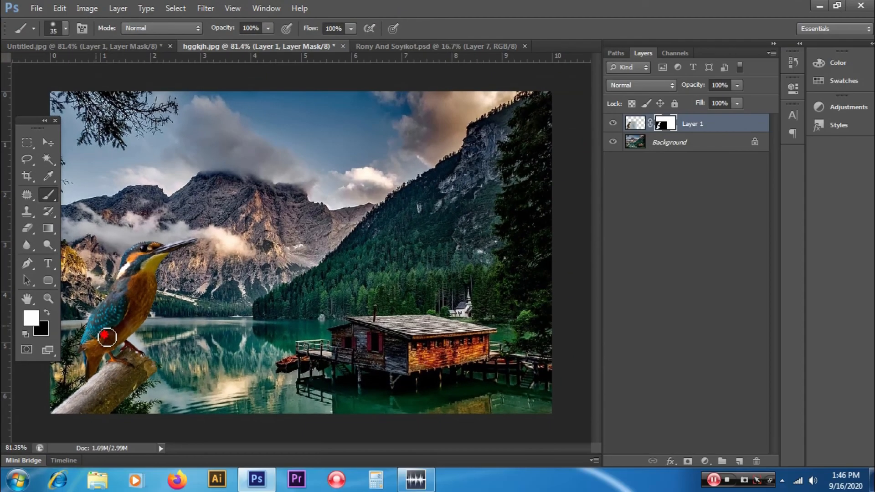
mouse_move(106, 337)
mouse_down()
mouse_move(137, 306)
mouse_move(121, 296)
mouse_up()
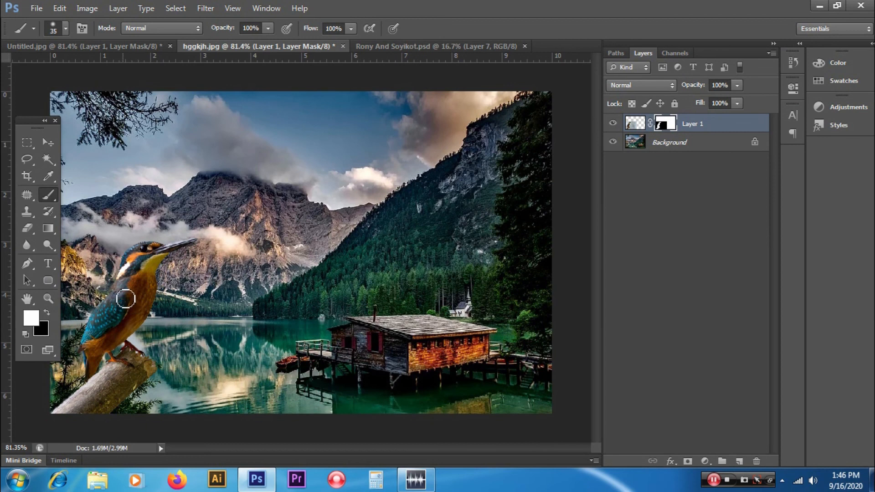
Switch to the open PSD composite of two men breathing fire and delete its topmost layer, Layer 7
click(434, 46)
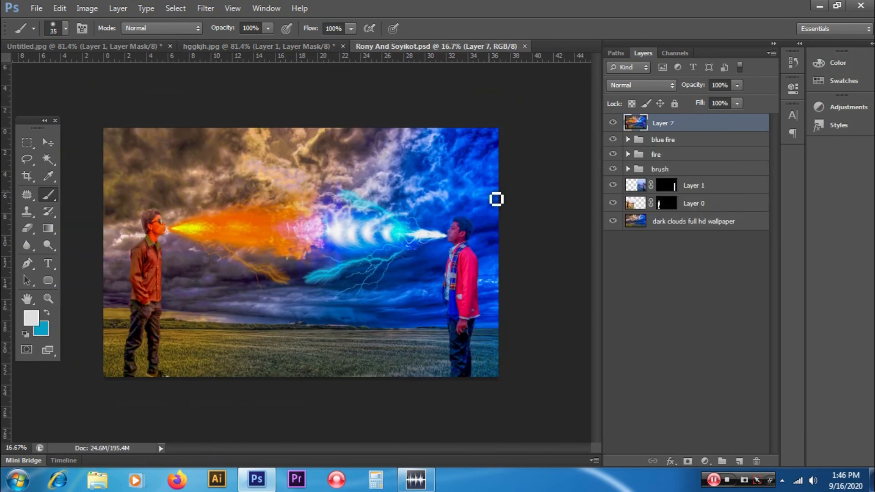
key(ctrl+plus)
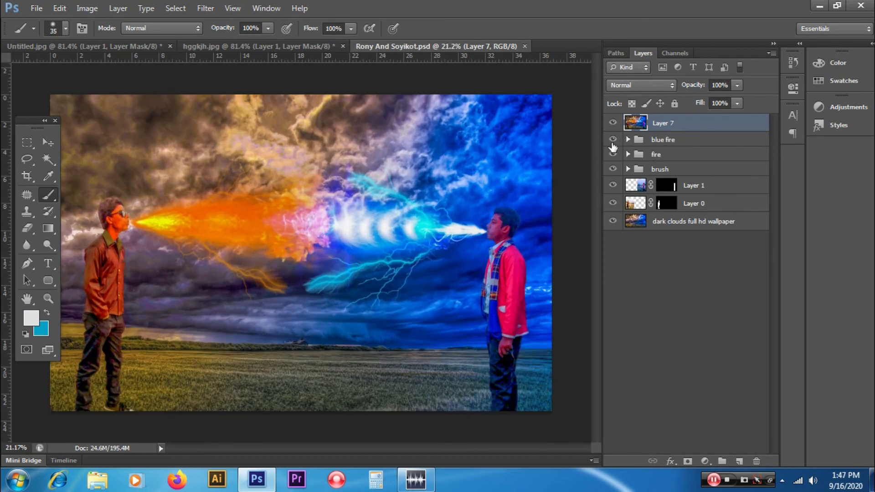
click(613, 205)
click(613, 204)
click(613, 188)
right_click(687, 117)
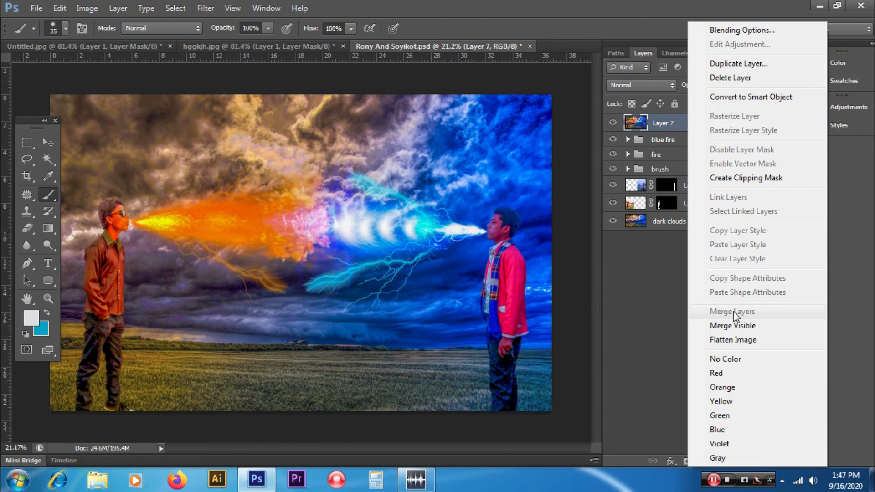
click(736, 78)
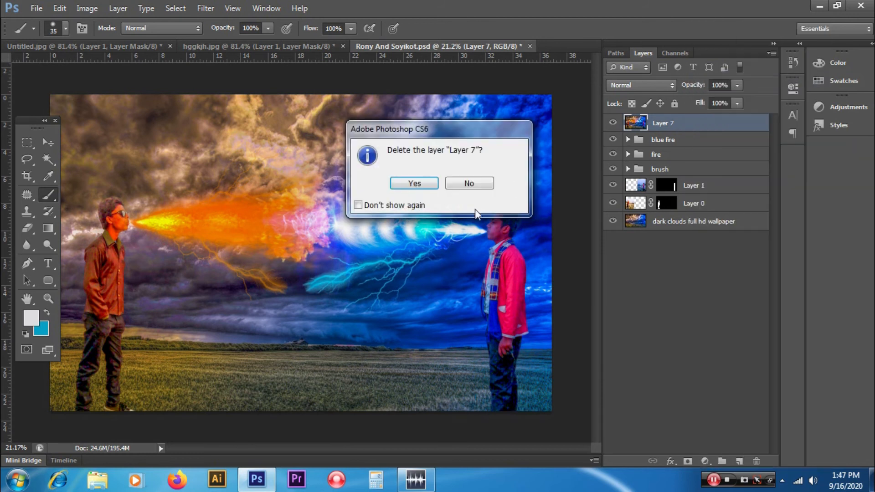
click(414, 183)
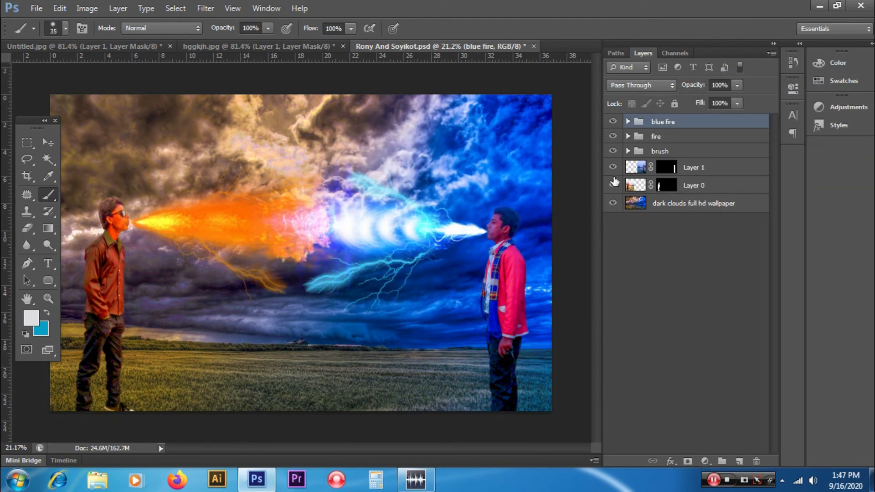
Hide and show Layer 1, and do the same with Layer 0, to check which figure each layer holds
click(613, 168)
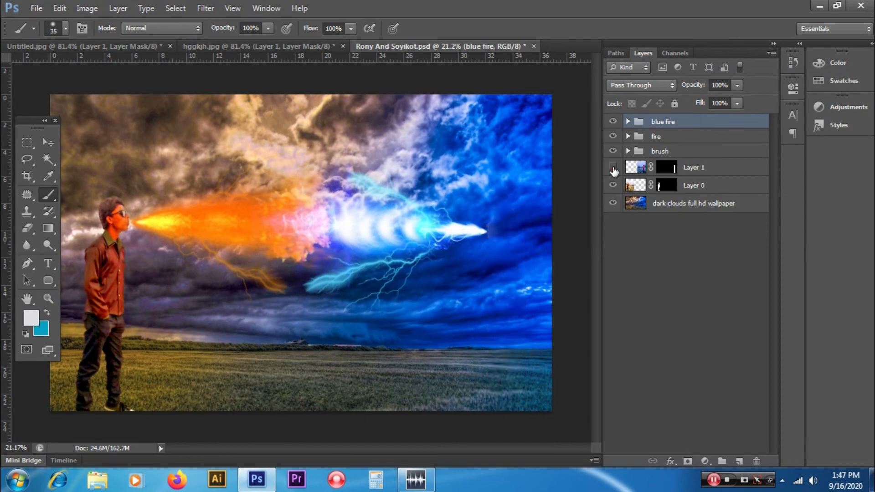
click(612, 169)
click(613, 185)
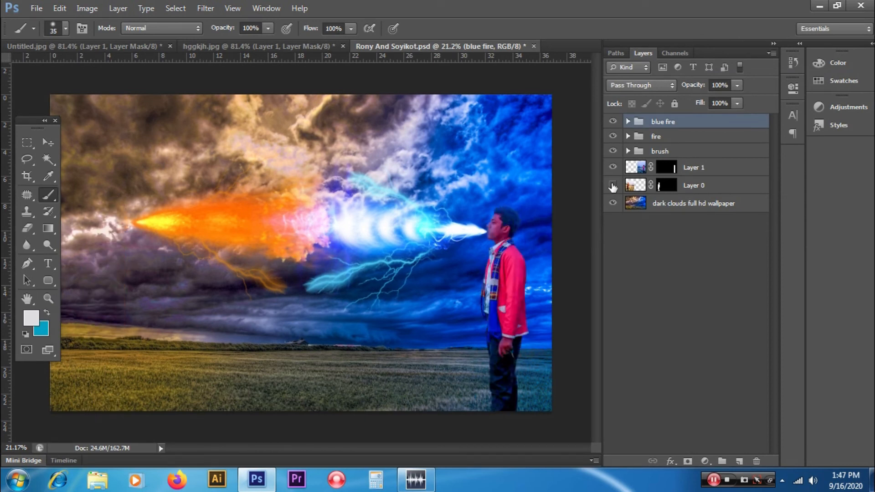
click(613, 185)
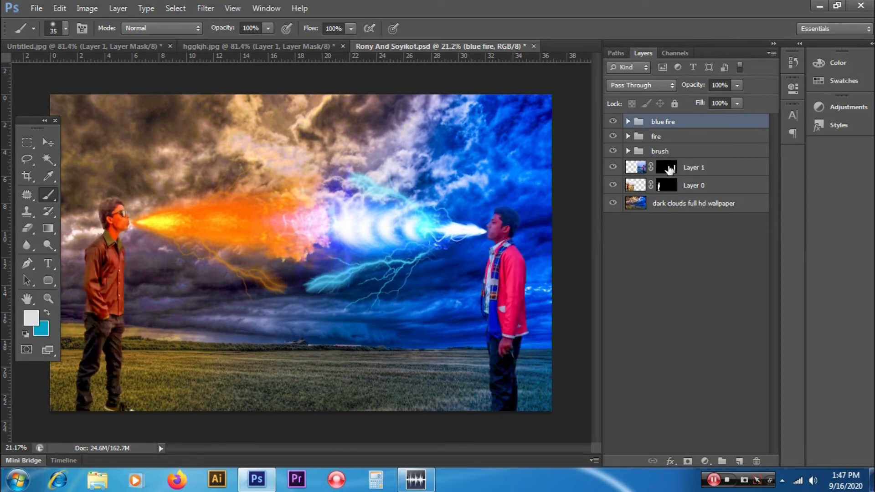
Temporarily disable Layer 1's layer mask to view its whole original photo, and enable the mask again
click(666, 169)
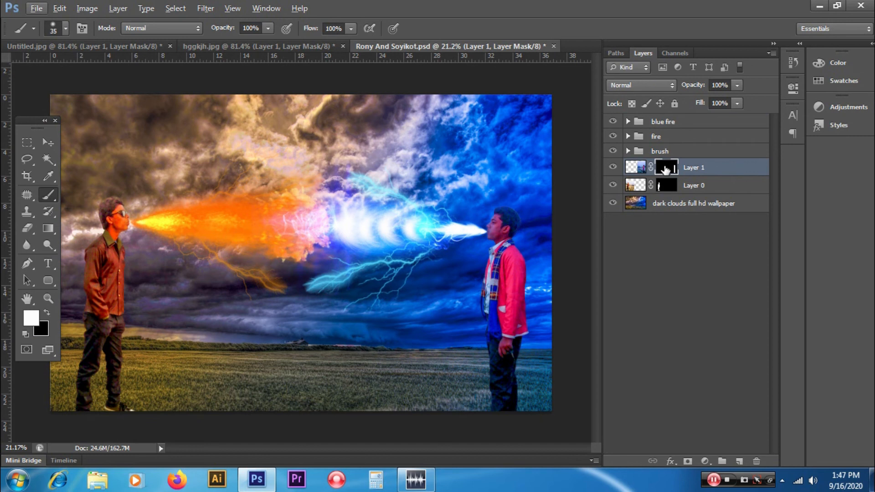
right_click(666, 170)
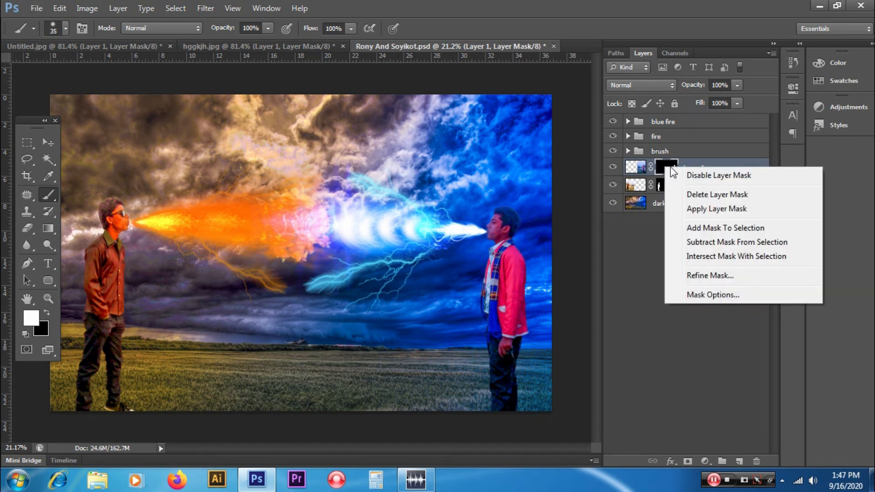
click(693, 176)
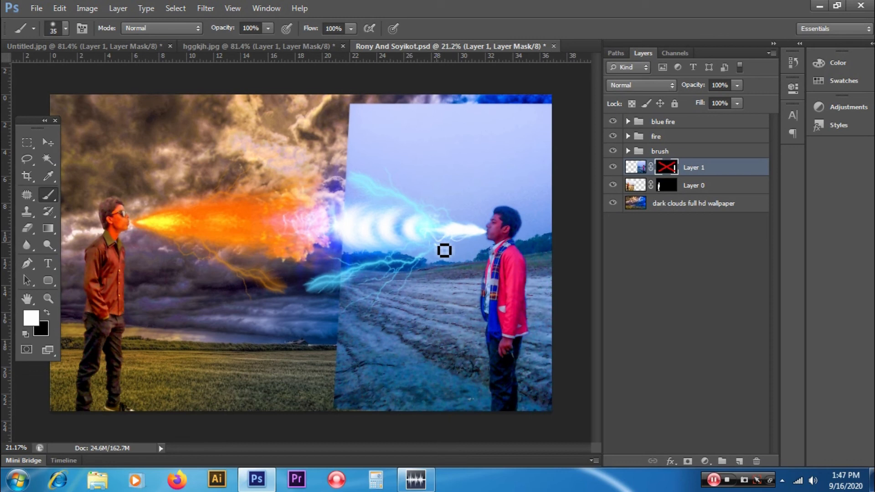
right_click(667, 171)
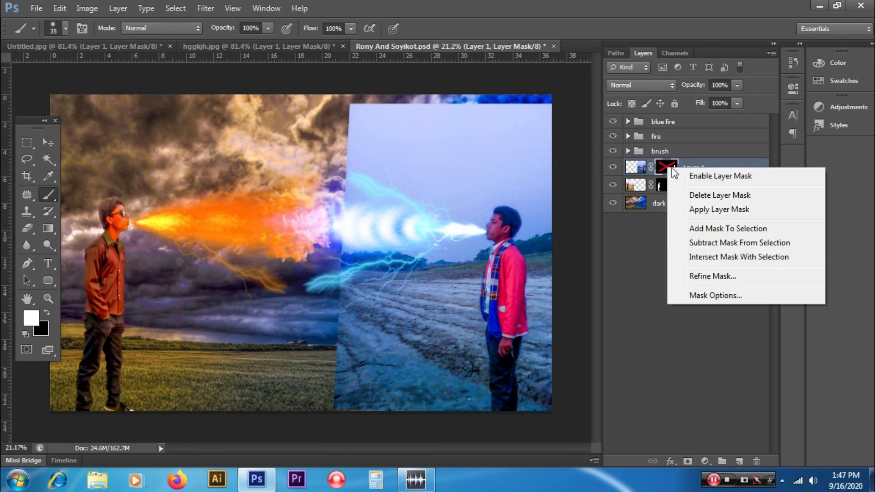
click(689, 177)
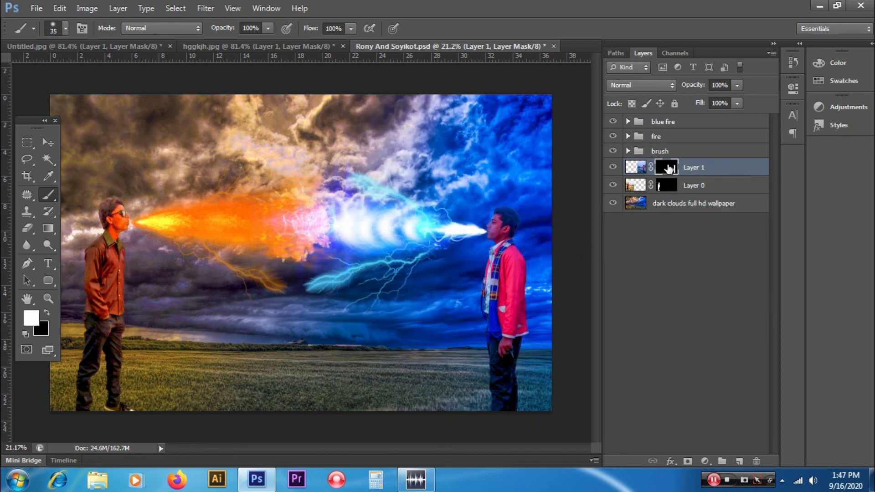
right_click(668, 168)
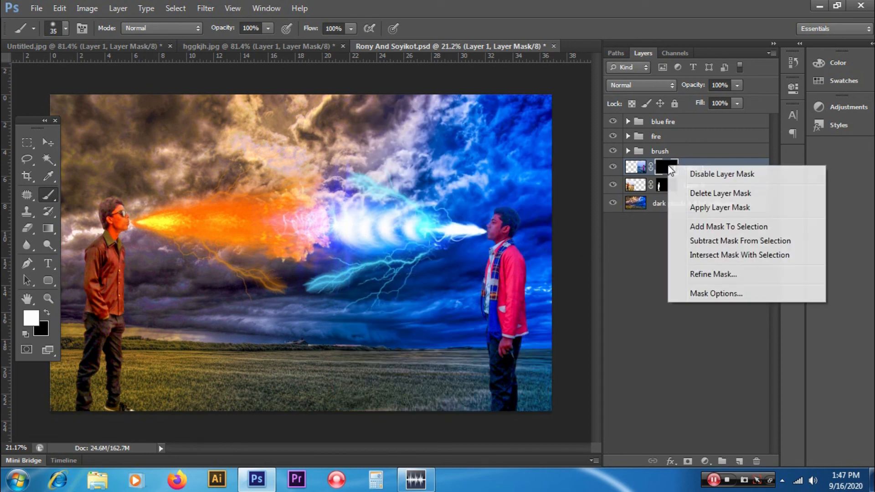
click(658, 164)
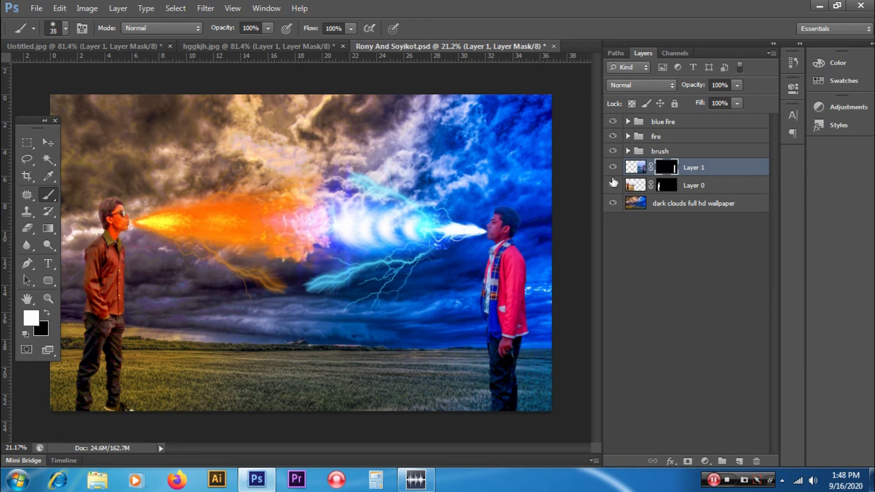
Open New folder on the desktop and view the source photos IMG_20141127_161159 and IMG_20141127_161227 in the composite's subfolder
click(819, 6)
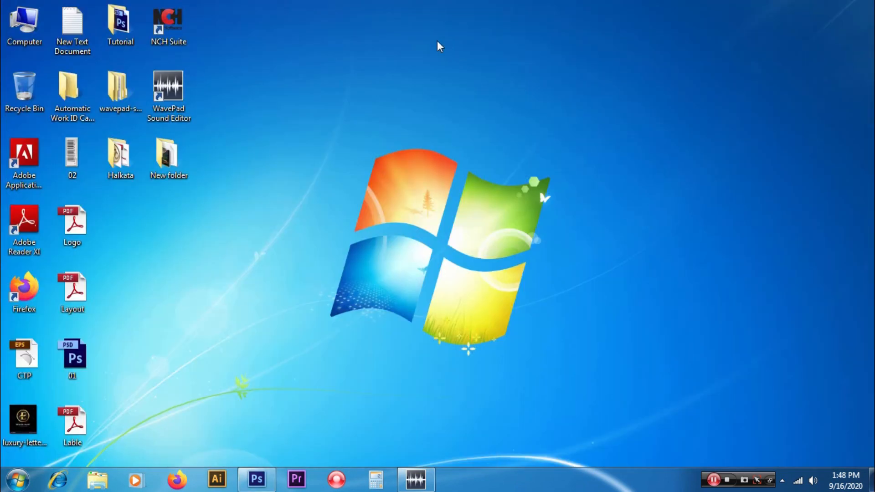
double_click(171, 158)
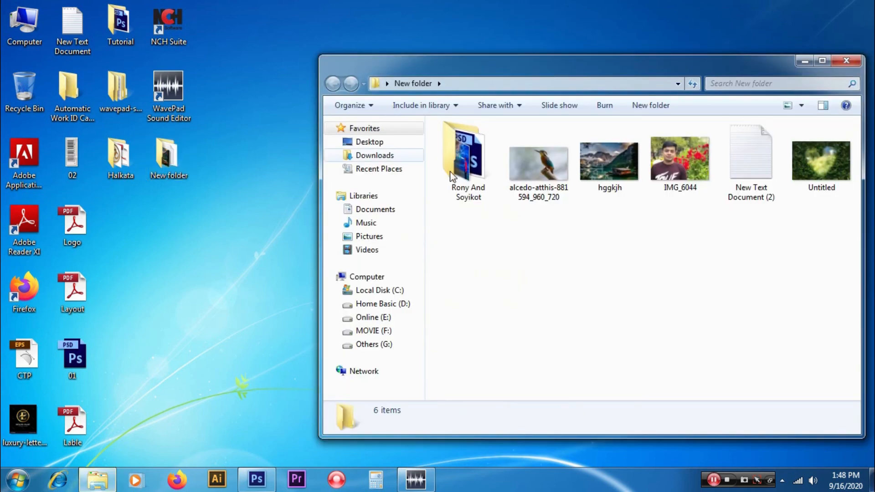
double_click(624, 64)
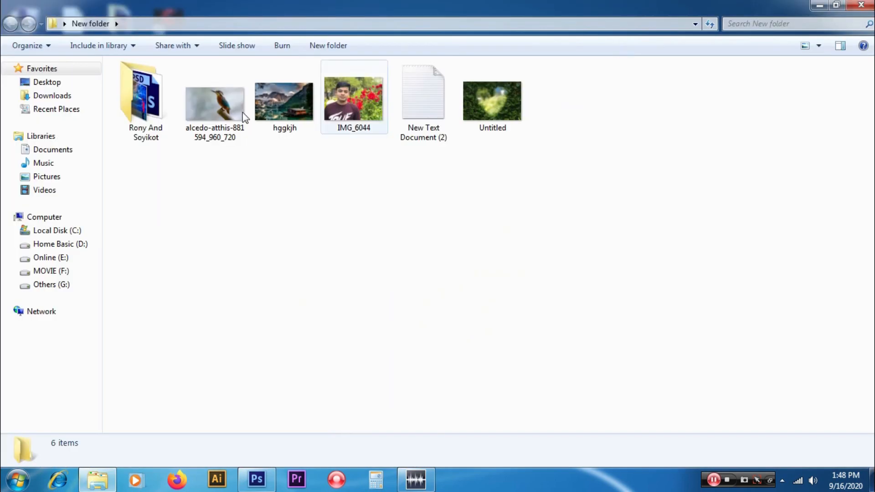
double_click(163, 100)
double_click(220, 85)
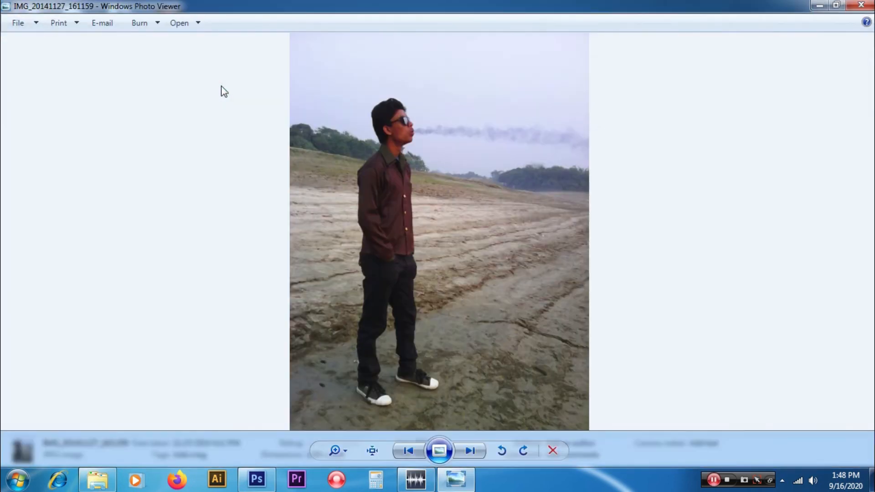
key(Right)
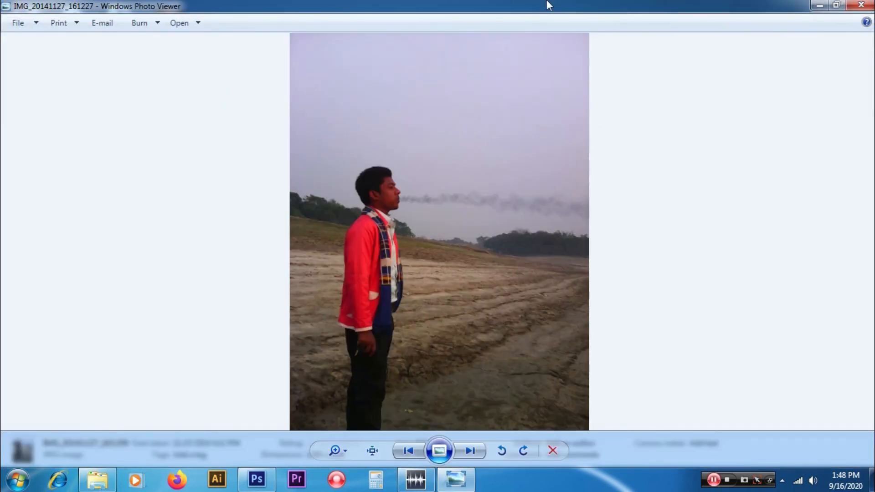
click(860, 5)
click(264, 168)
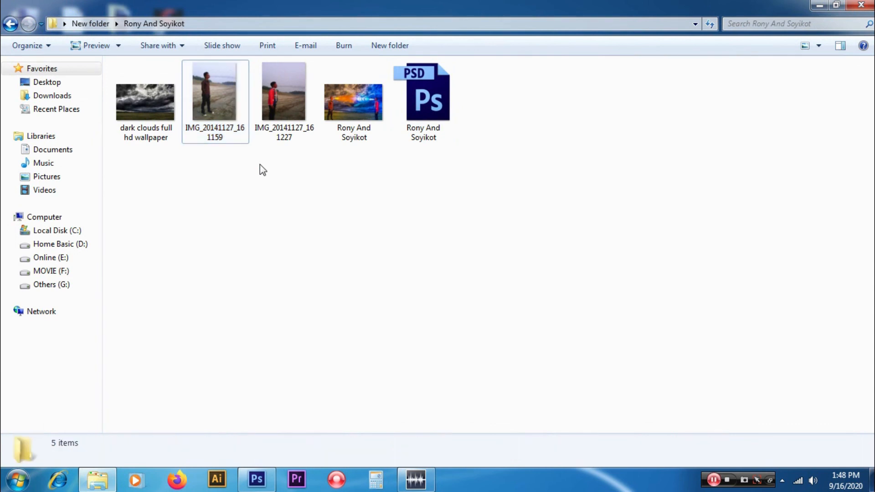
Return to Photoshop, temporarily disable Layer 0's layer mask to view its whole original photo, and enable the mask again
click(256, 478)
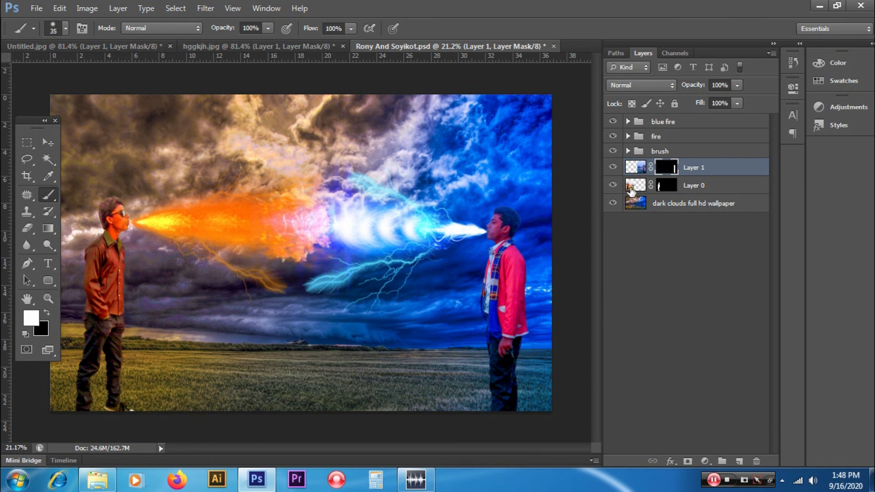
click(663, 189)
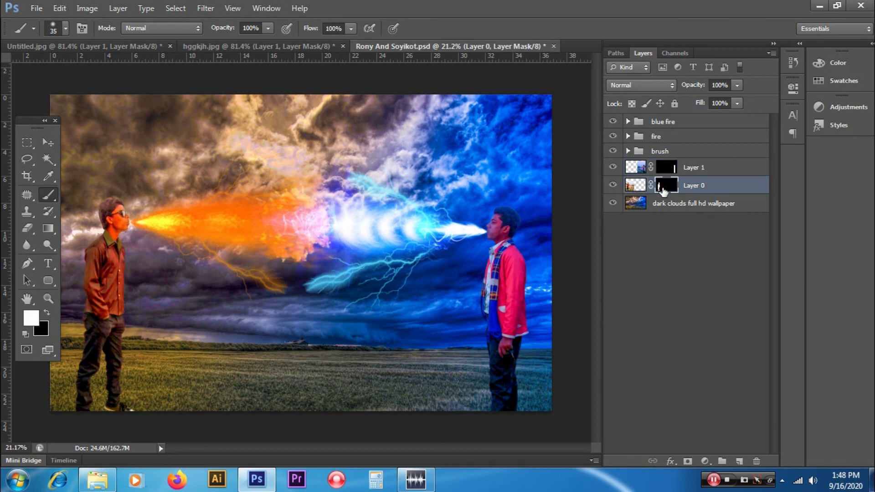
right_click(663, 189)
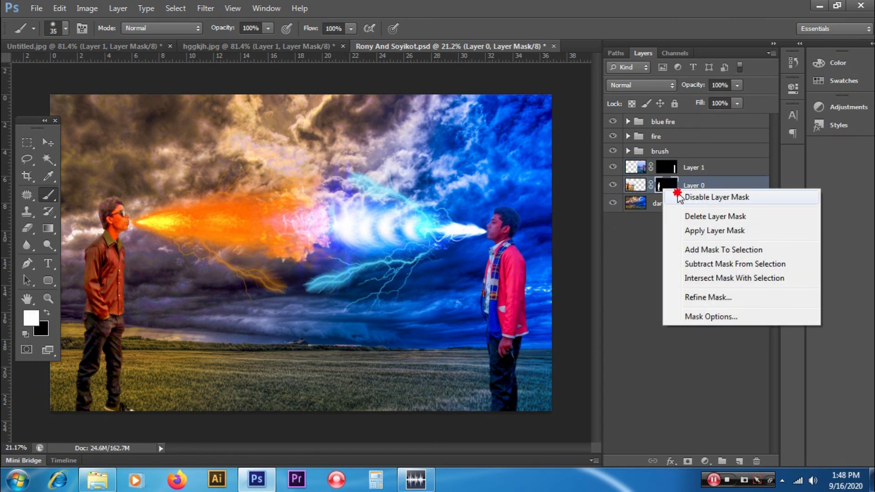
click(676, 194)
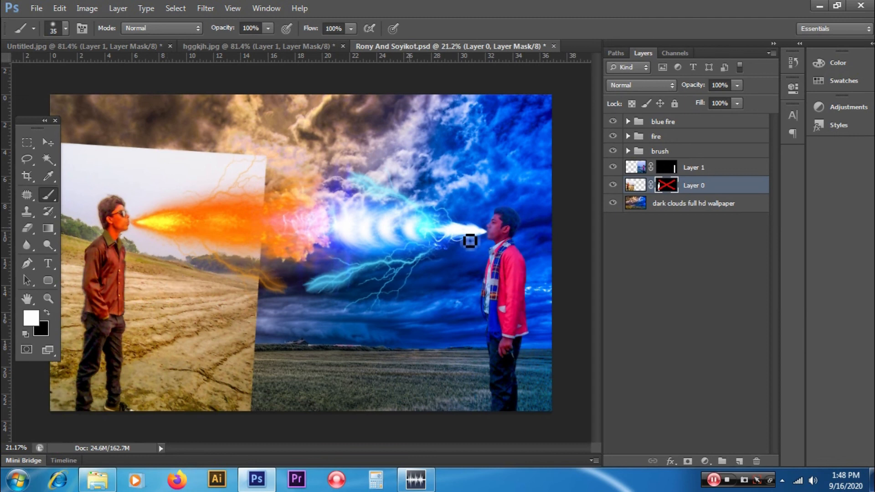
right_click(660, 187)
click(719, 193)
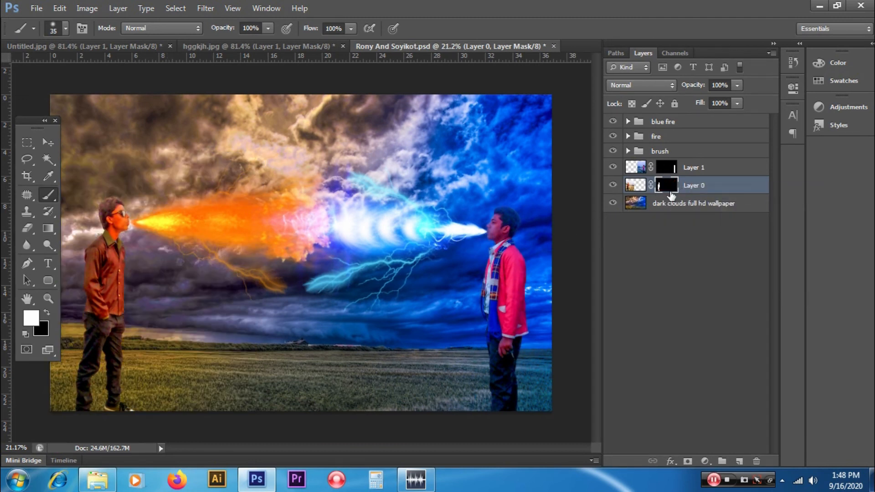
Review the Layer Mask commands available for Layer 1 in hggkjh.jpg, and switch to the hedge composite Untitled.jpg
click(310, 48)
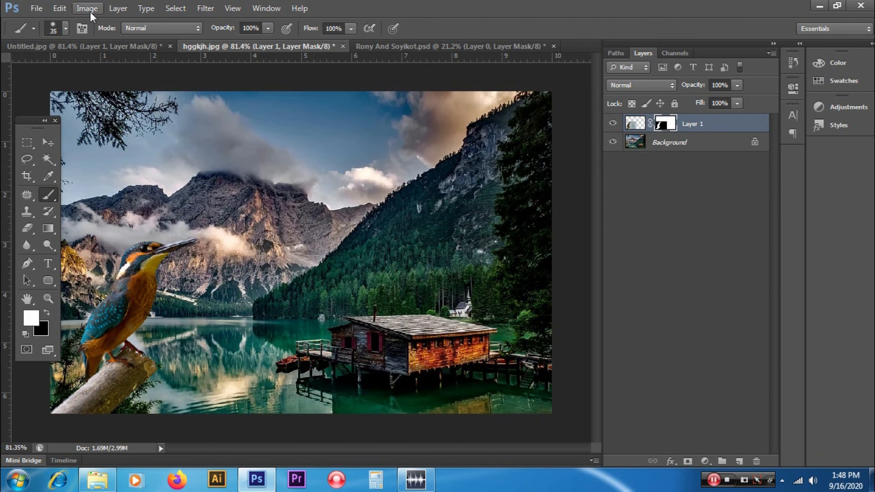
click(120, 9)
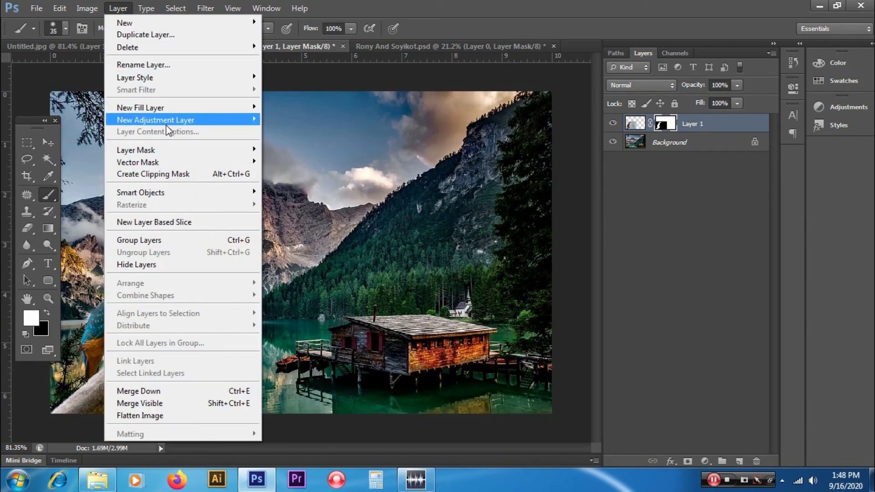
mouse_move(169, 153)
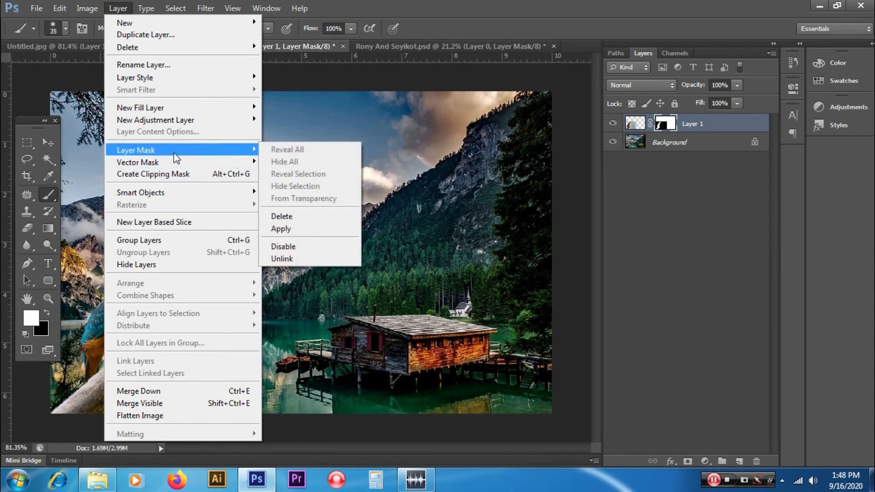
click(477, 1)
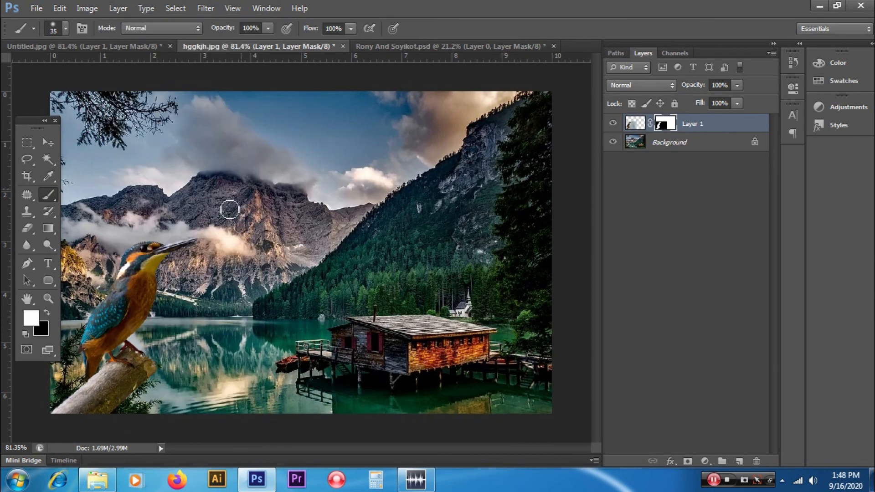
click(149, 48)
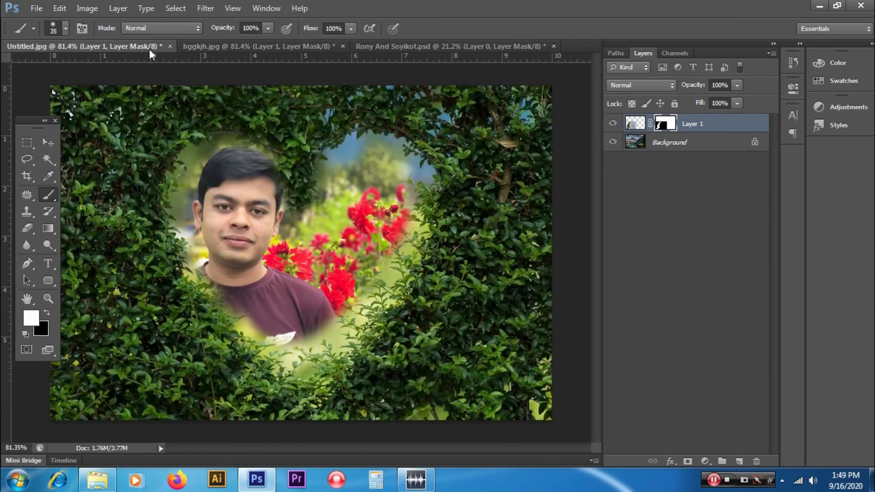